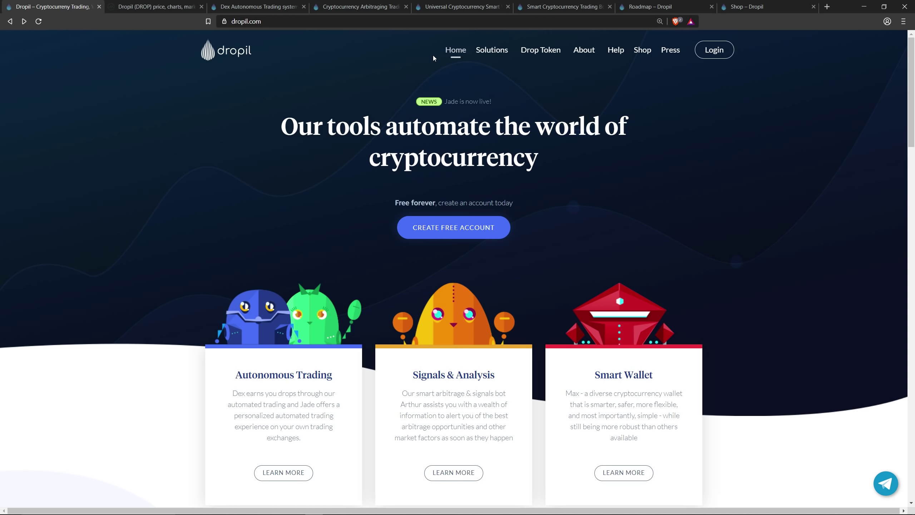
- Go from Dropil's CoinMarketCap price page to the Top 100 market-cap list
left_click(154, 6)
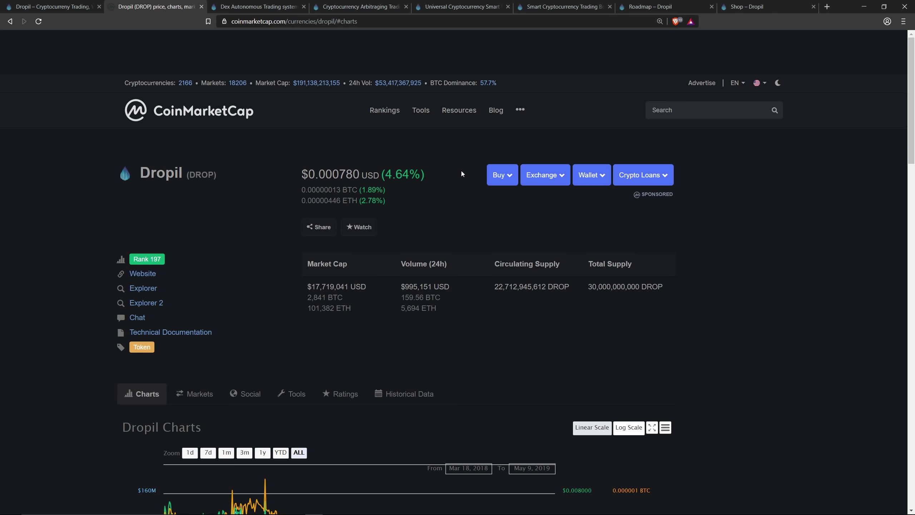
left_click(54, 7)
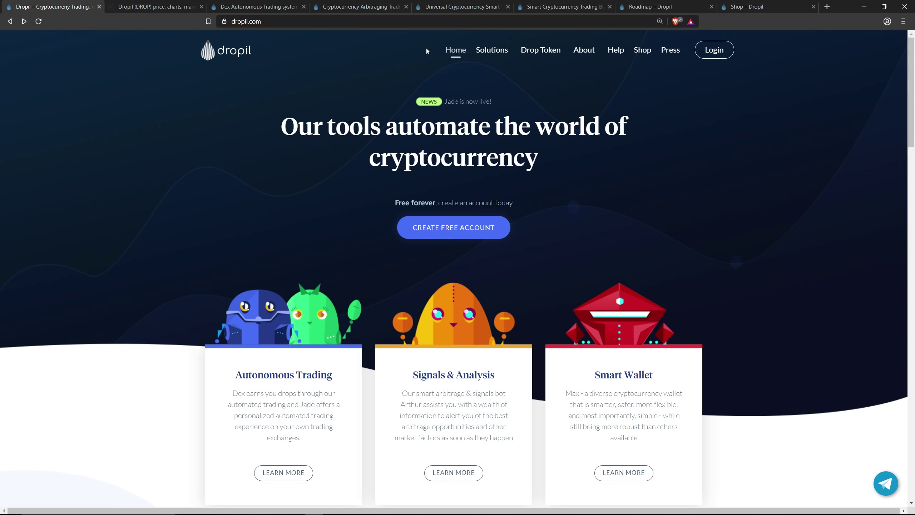
left_click(149, 12)
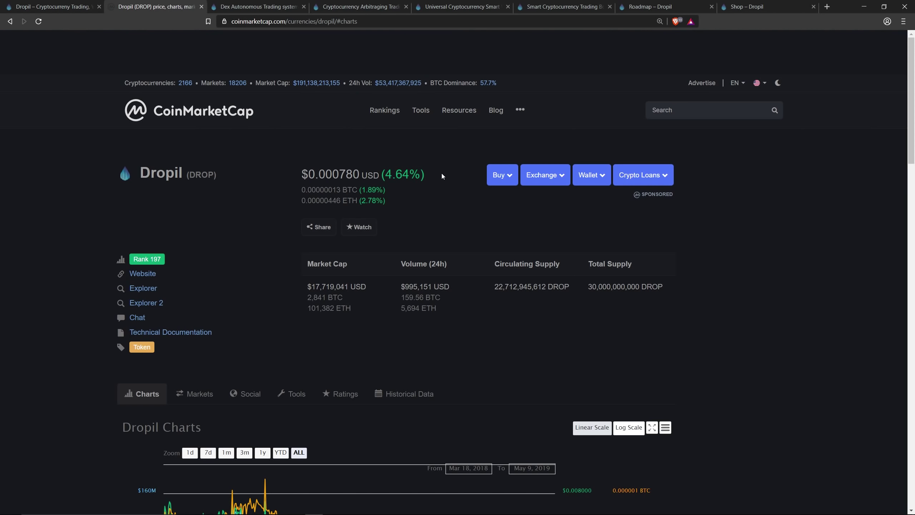
left_click(234, 115)
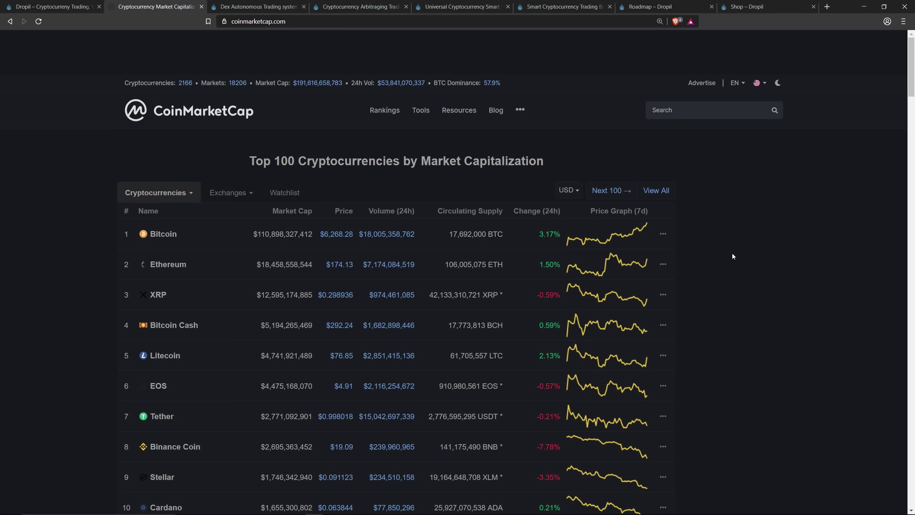
scroll(732, 256, "down", 1)
scroll(732, 256, "down", 1)
scroll(733, 256, "down", 1)
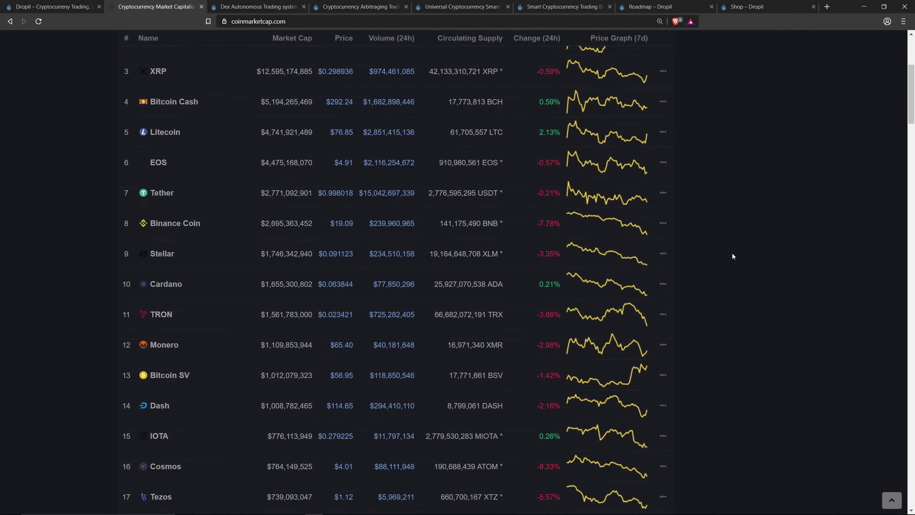
scroll(732, 253, "down", 1)
scroll(732, 253, "up", 2)
scroll(733, 253, "up", 2)
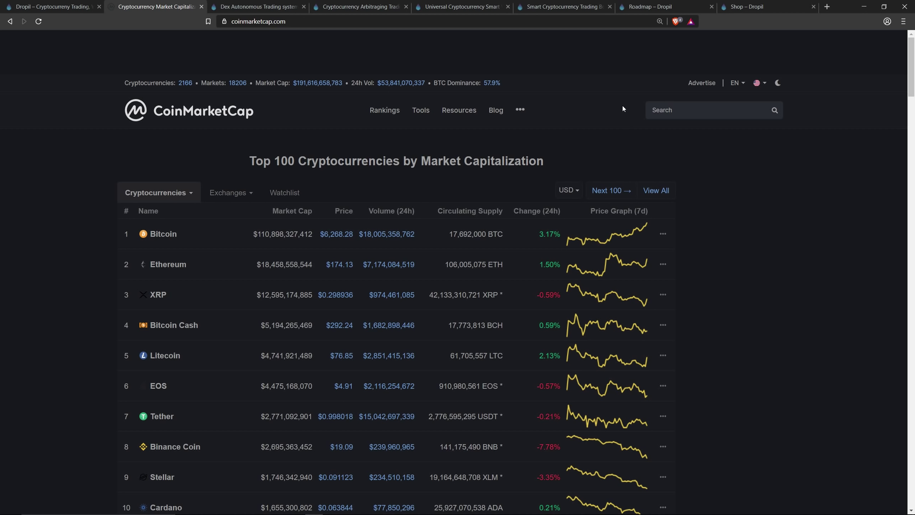
left_click(80, 10)
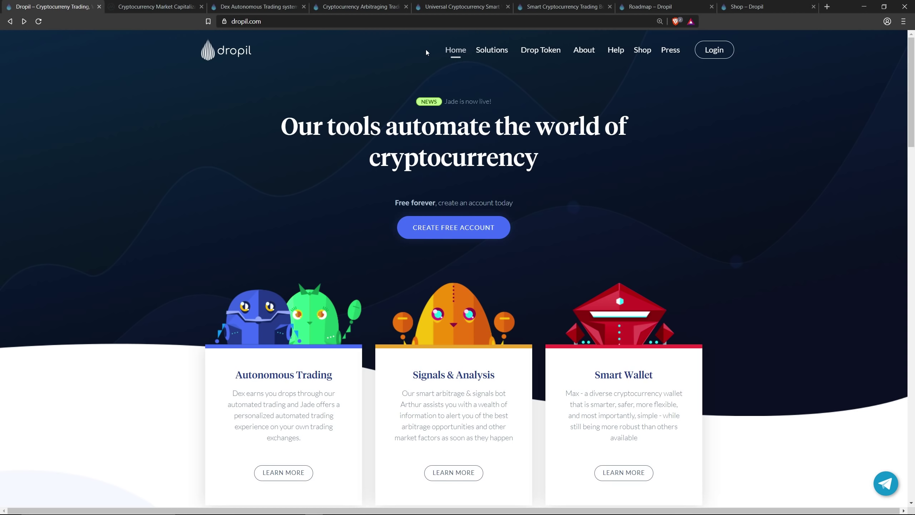
left_click(147, 11)
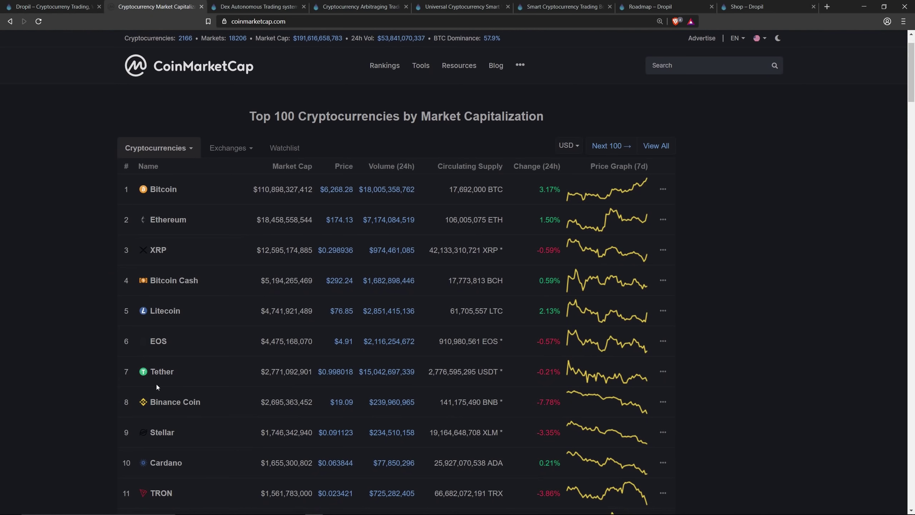
- View Binance Coin's CoinMarketCap price chart, then return to the Dropil site tab
left_click(174, 404)
scroll(265, 282, "down", 2)
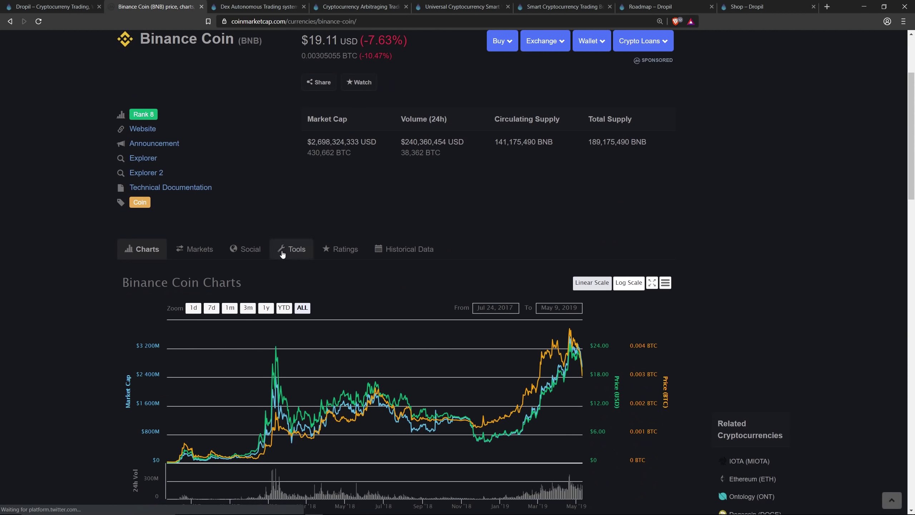
scroll(432, 373, "down", 1)
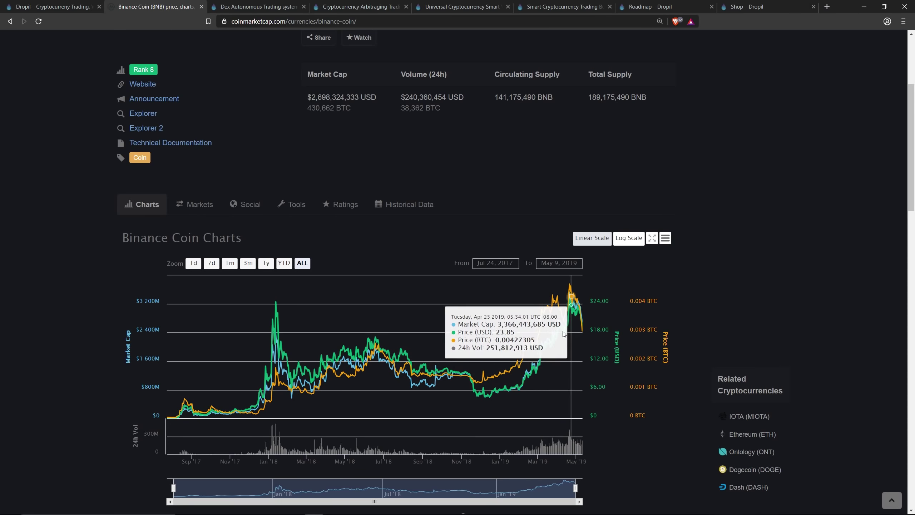
scroll(557, 332, "up", 1)
scroll(460, 337, "up", 3)
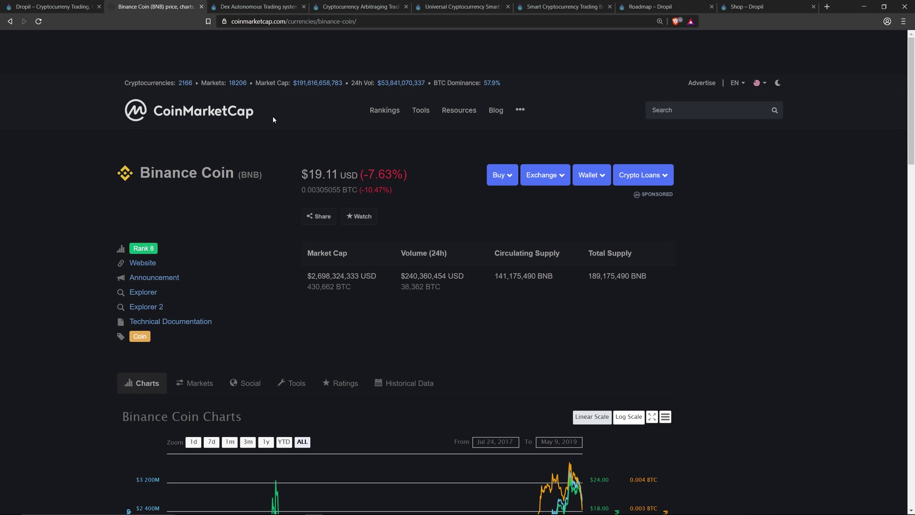
left_click(74, 7)
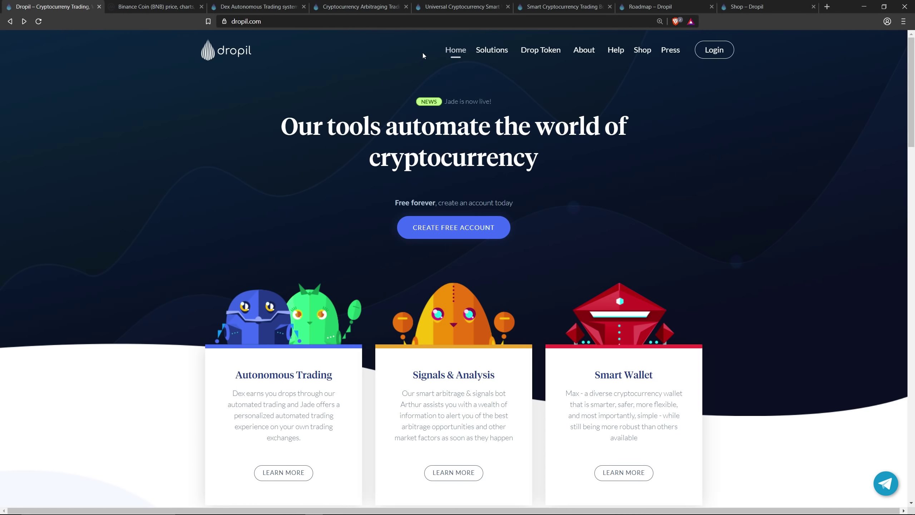
- Scroll Dropil's Dex autonomous trading page, then view the Buy Drops exchange list
left_click(268, 6)
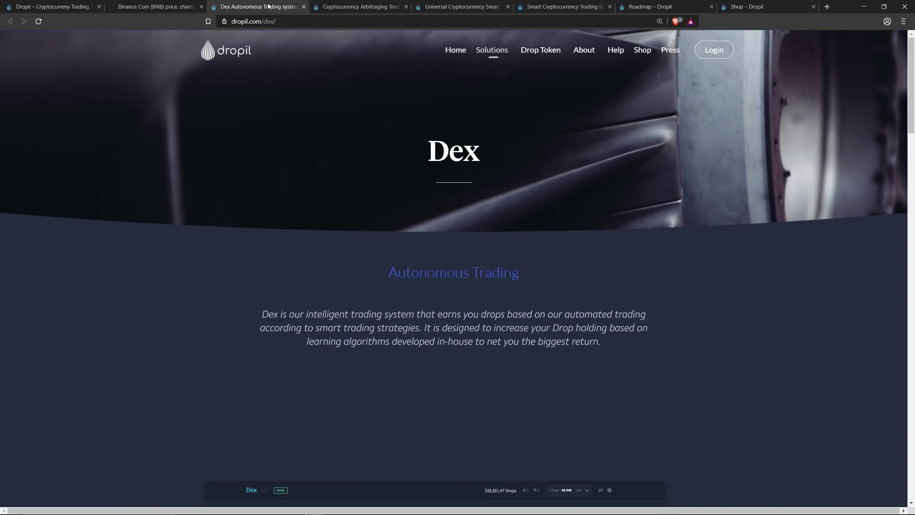
scroll(163, 272, "down", 2)
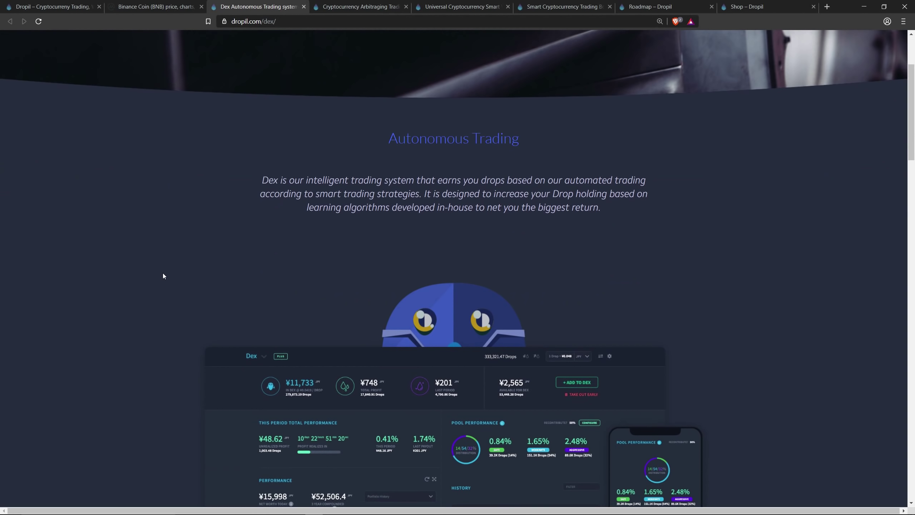
scroll(163, 275, "down", 1)
scroll(163, 275, "down", 1)
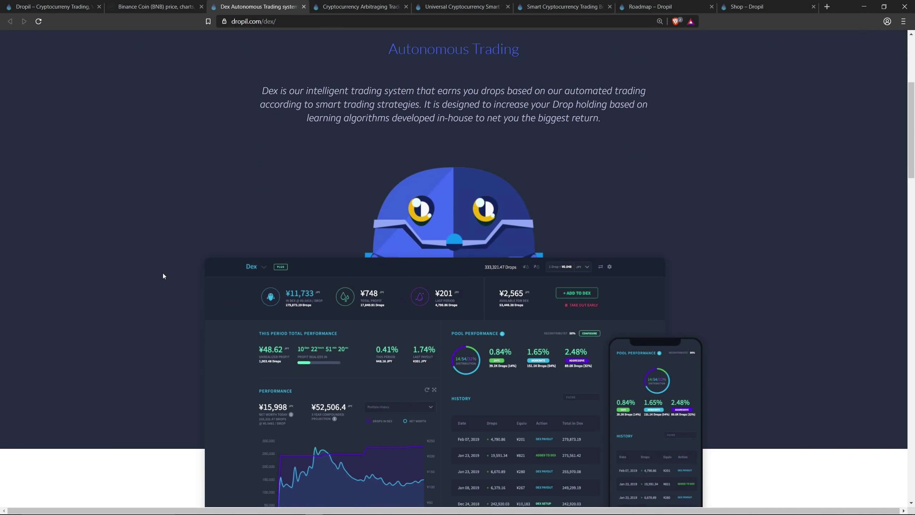
scroll(163, 276, "down", 1)
scroll(163, 275, "down", 2)
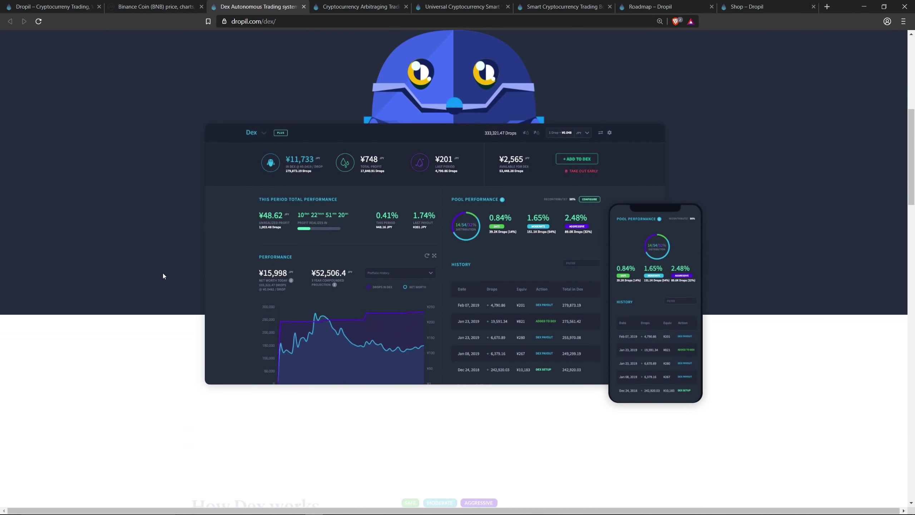
scroll(163, 275, "down", 2)
scroll(163, 275, "down", 2)
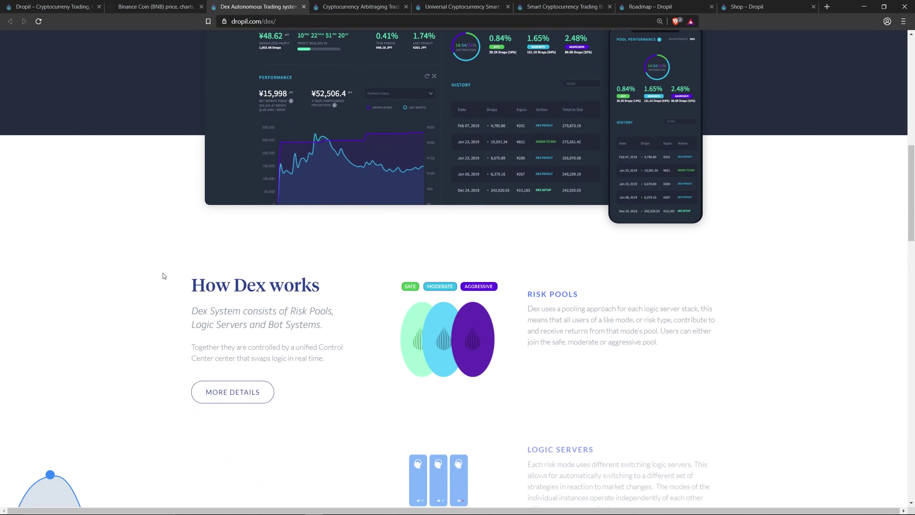
scroll(163, 275, "down", 2)
scroll(163, 275, "up", 3)
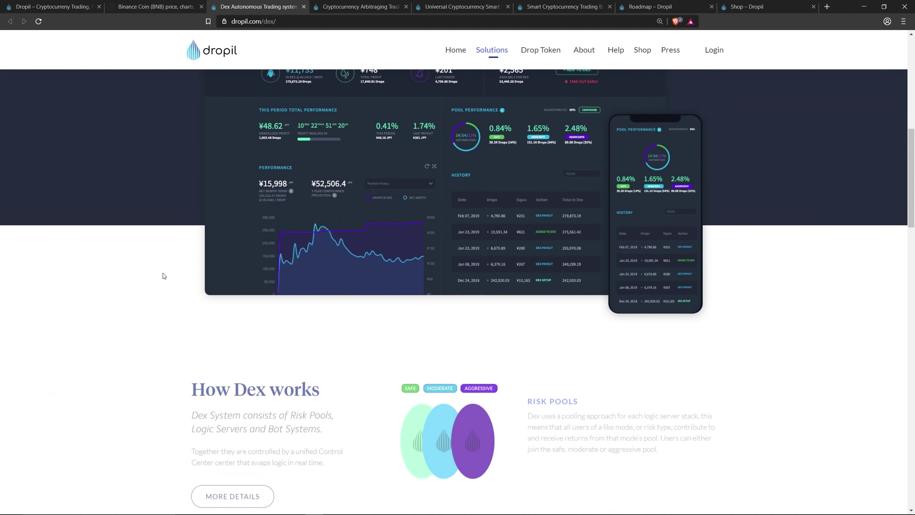
scroll(164, 274, "up", 4)
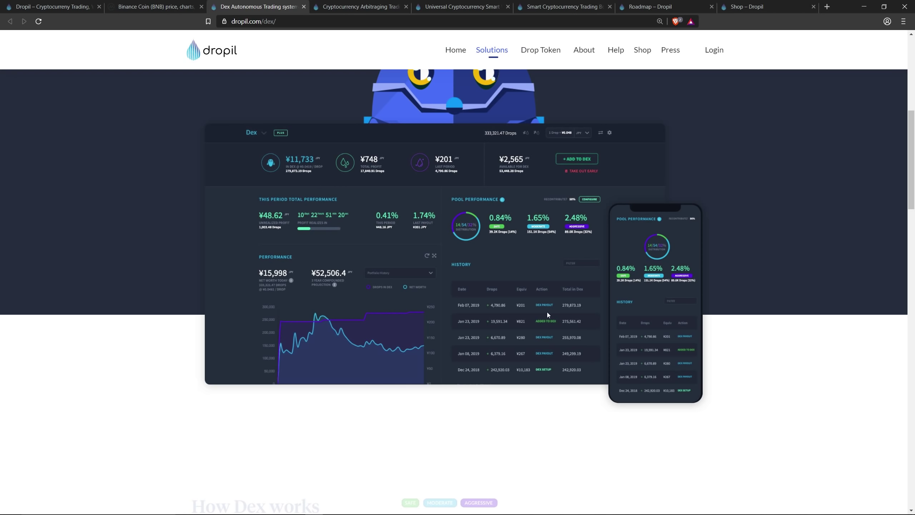
scroll(553, 311, "up", 1)
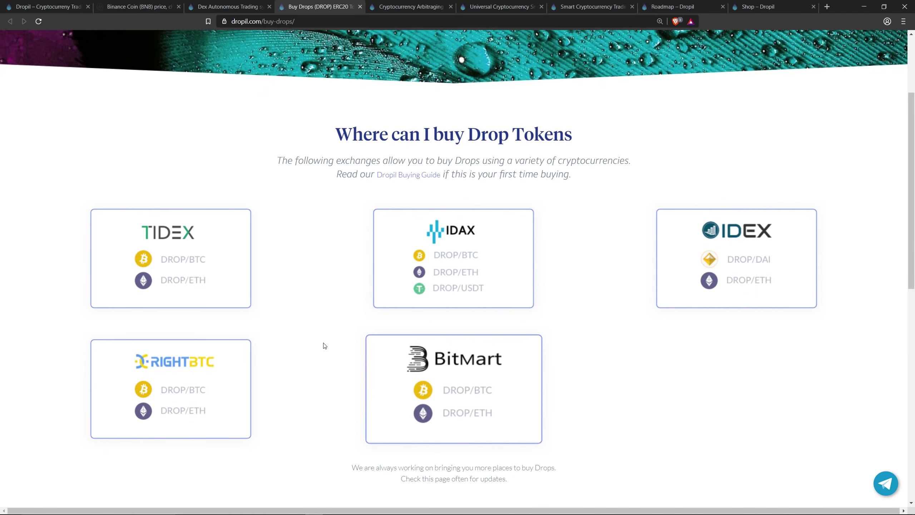
scroll(323, 345, "up", 3)
- Search CoinMarketCap for 'drop' and check DROP's markets on BitMart, IDAX, Tidex and IDEX
left_click(159, 10)
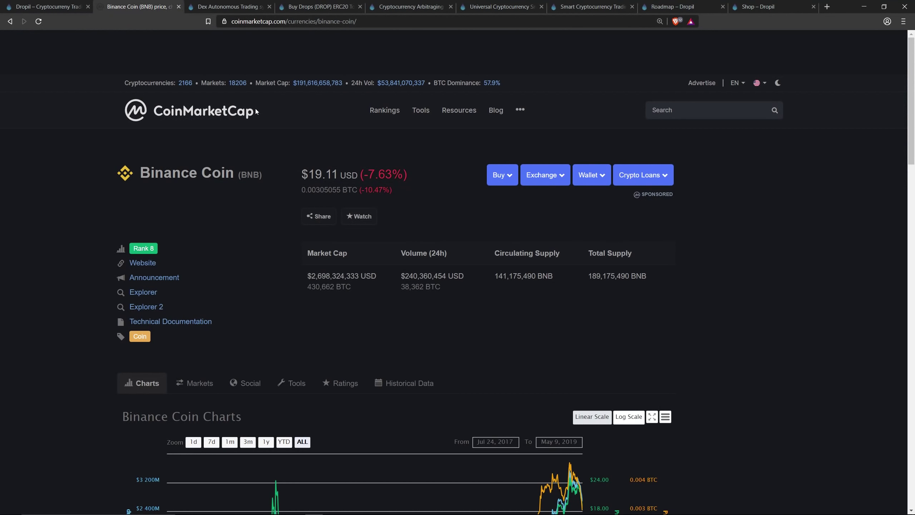
left_click(299, 113)
left_click(690, 108)
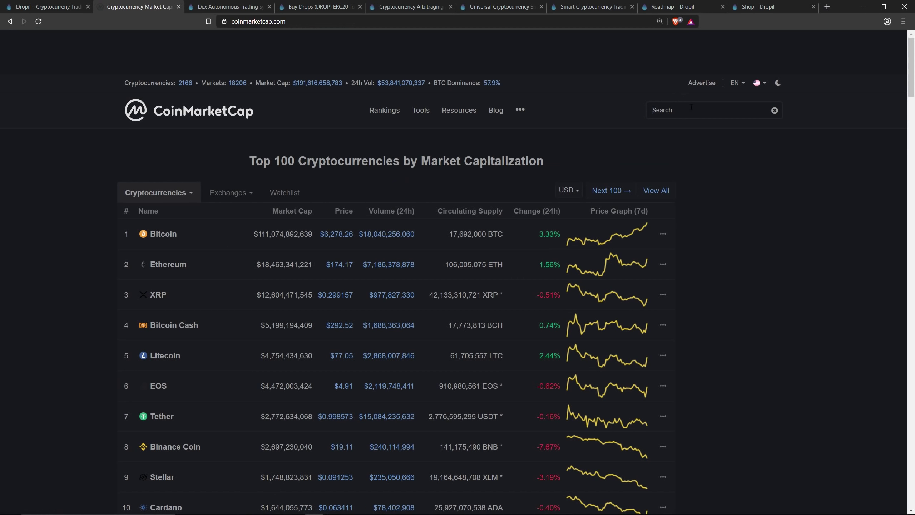
type("drop")
key("Return")
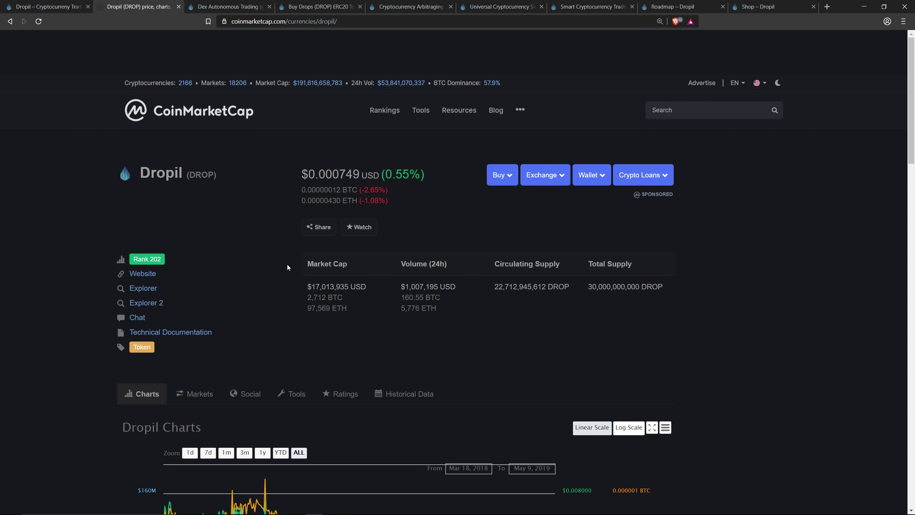
scroll(288, 267, "down", 3)
scroll(423, 163, "up", 1)
scroll(430, 196, "down", 2)
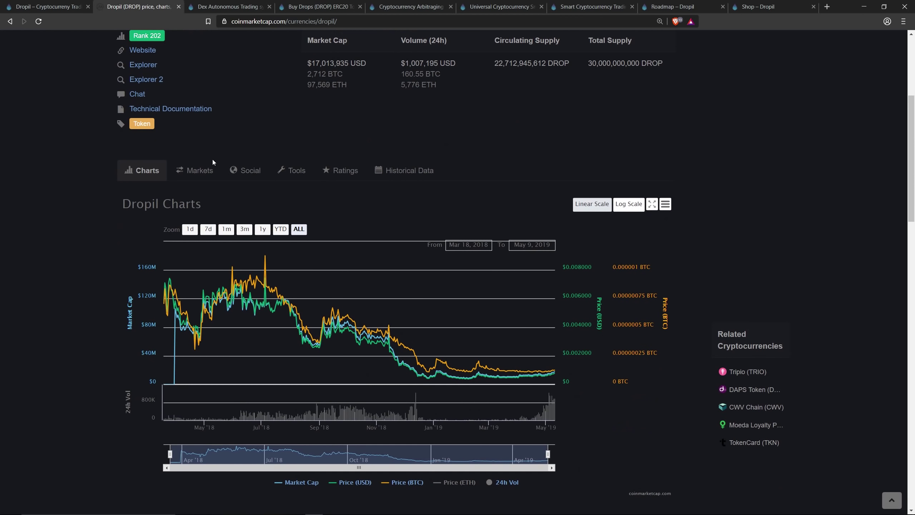
left_click(197, 170)
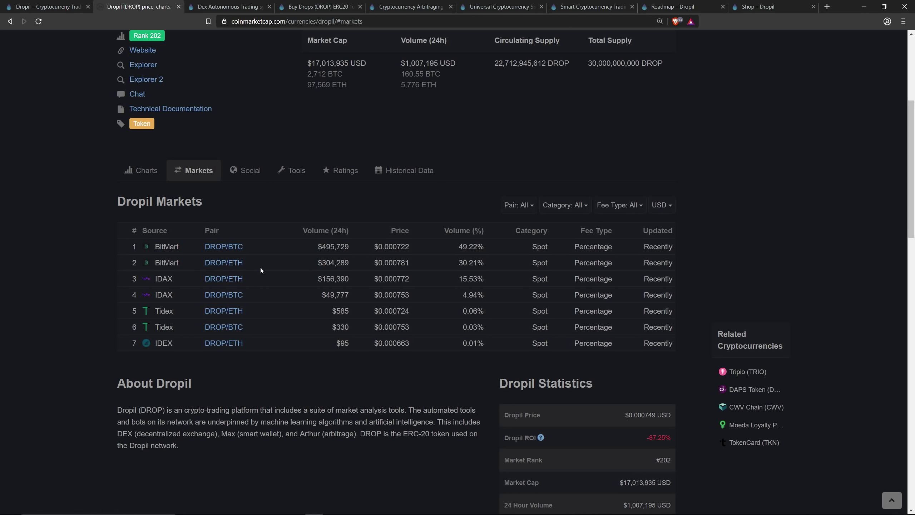
scroll(262, 283, "up", 1)
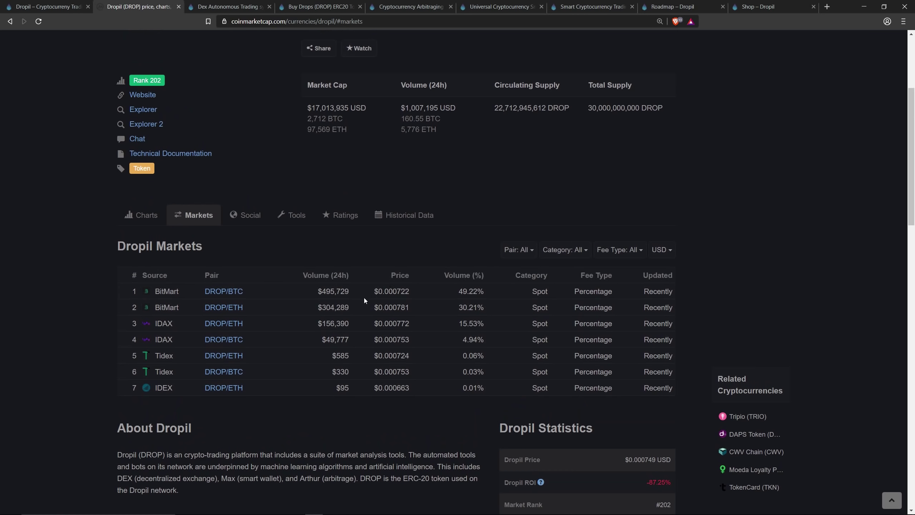
scroll(367, 318, "up", 5)
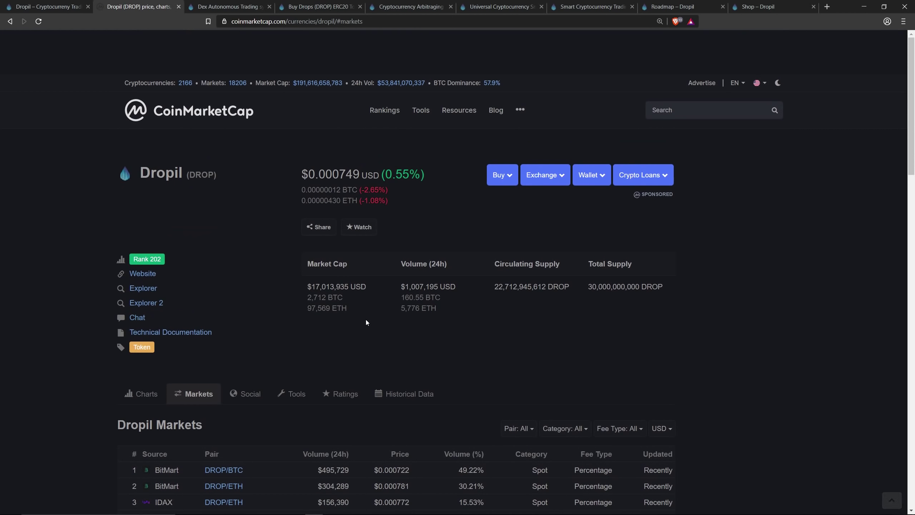
left_click(216, 153)
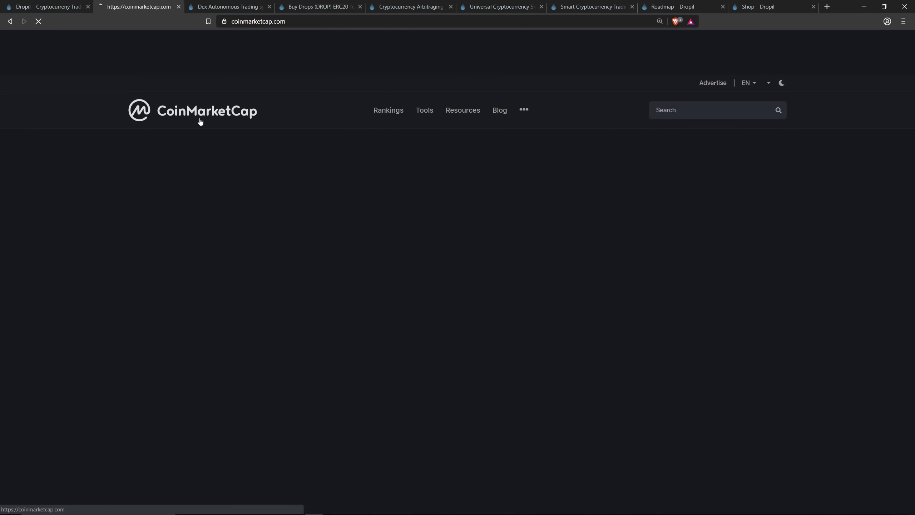
- Browse Dropil's Dex page, glance at the Buy Drops exchange list, and return to Dex
left_click(78, 12)
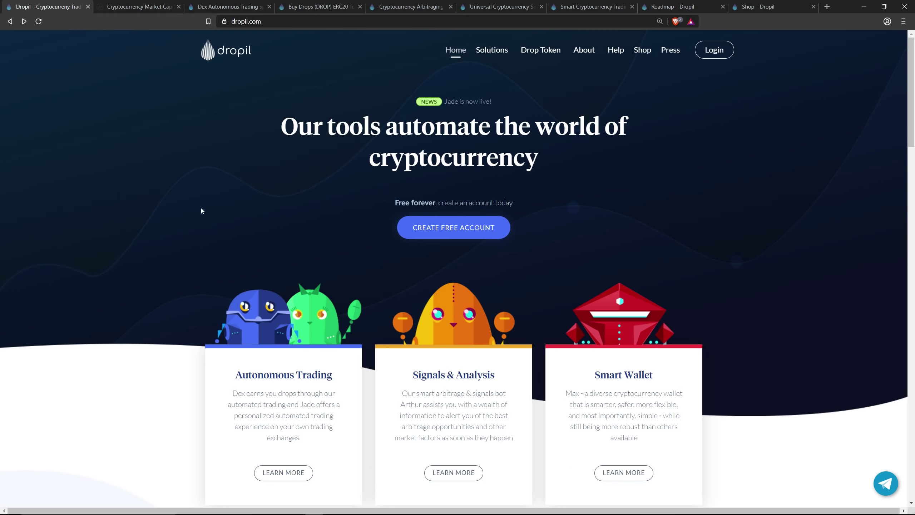
left_click(315, 7)
left_click(240, 7)
scroll(143, 268, "down", 3)
scroll(166, 367, "down", 8)
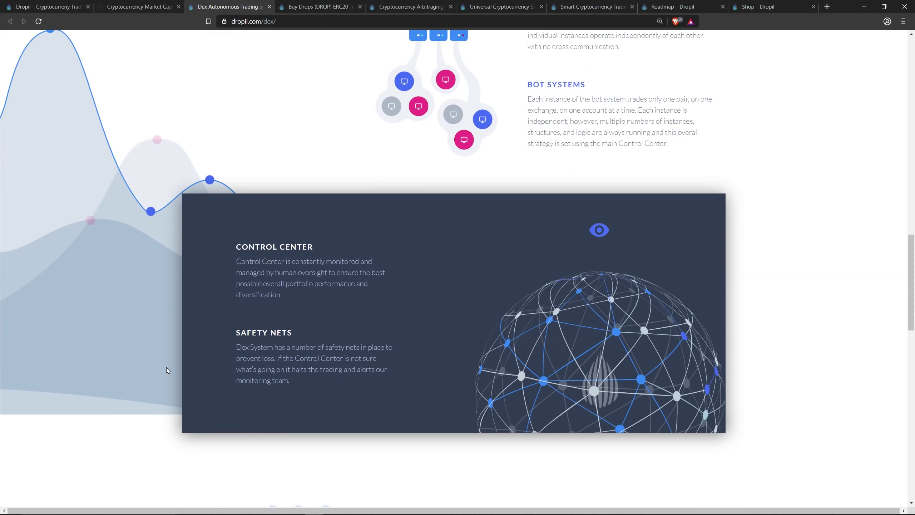
scroll(165, 367, "down", 2)
scroll(166, 367, "down", 3)
scroll(166, 370, "down", 2)
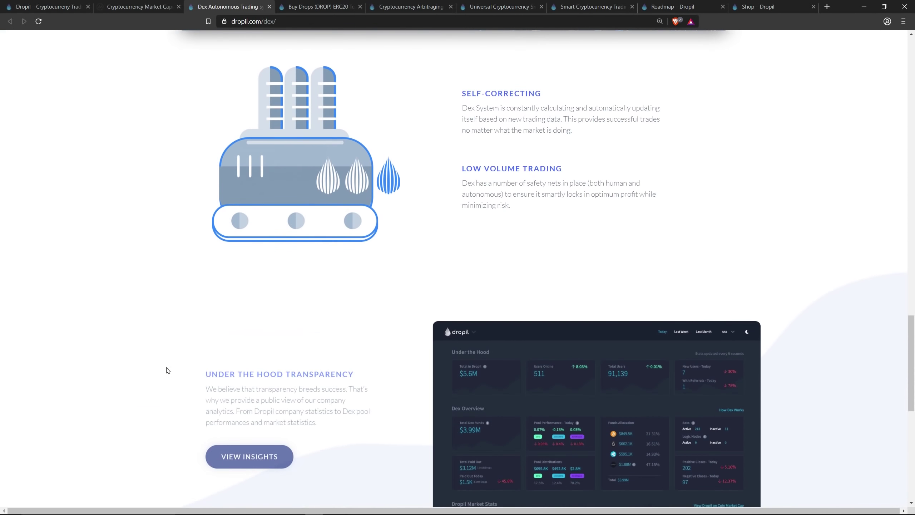
scroll(167, 370, "down", 2)
scroll(167, 370, "up", 5)
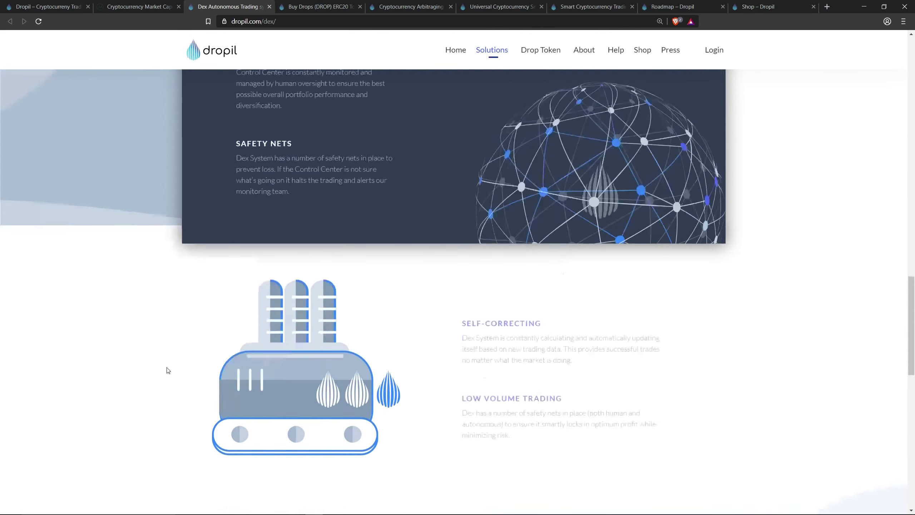
scroll(167, 370, "up", 4)
scroll(167, 370, "up", 4)
scroll(167, 369, "up", 3)
scroll(167, 370, "down", 1)
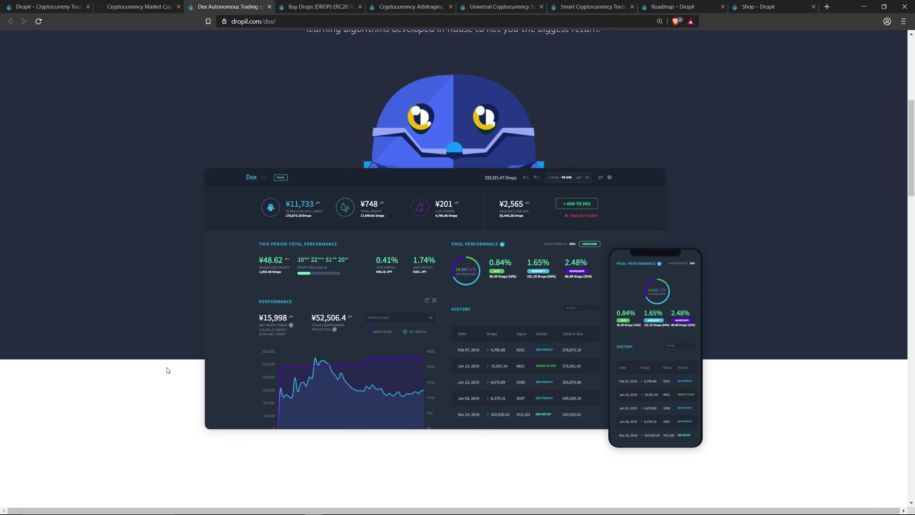
scroll(167, 369, "up", 3)
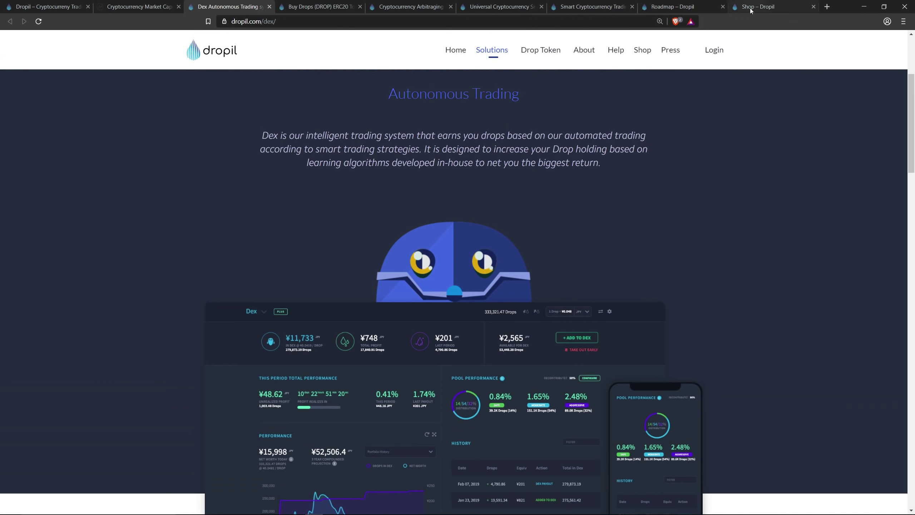
left_click(347, 10)
scroll(331, 278, "down", 1)
scroll(330, 279, "down", 2)
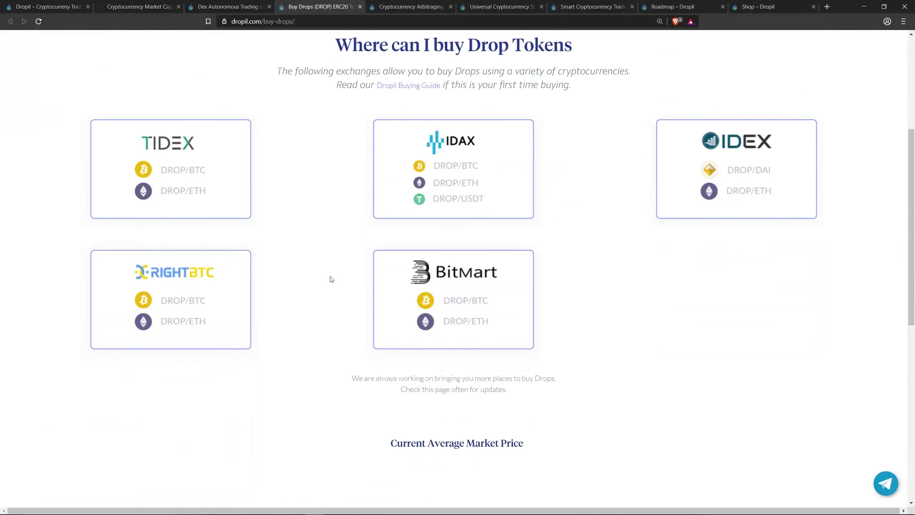
scroll(330, 279, "up", 3)
left_click(241, 6)
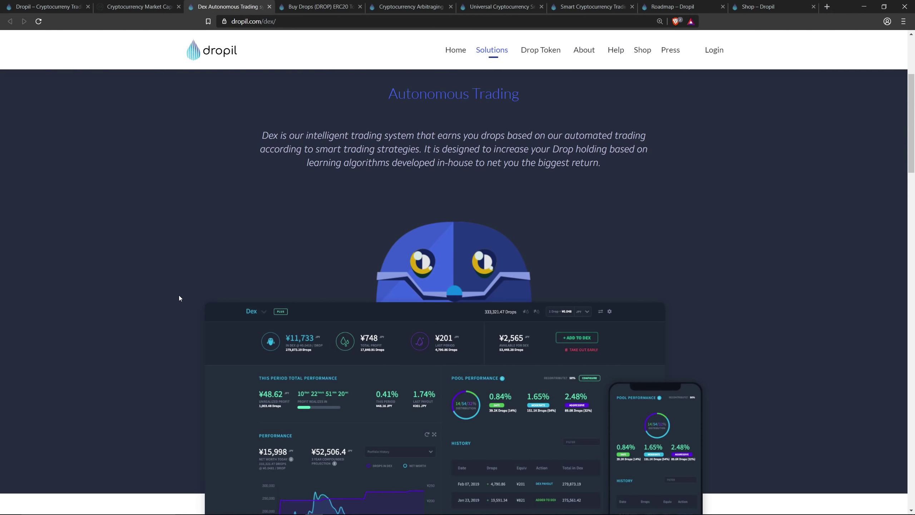
scroll(179, 295, "down", 2)
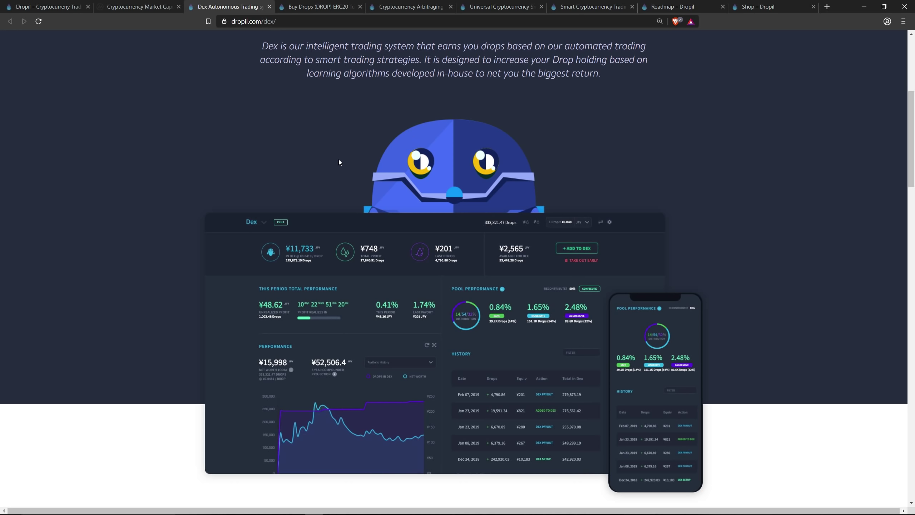
scroll(339, 159, "up", 3)
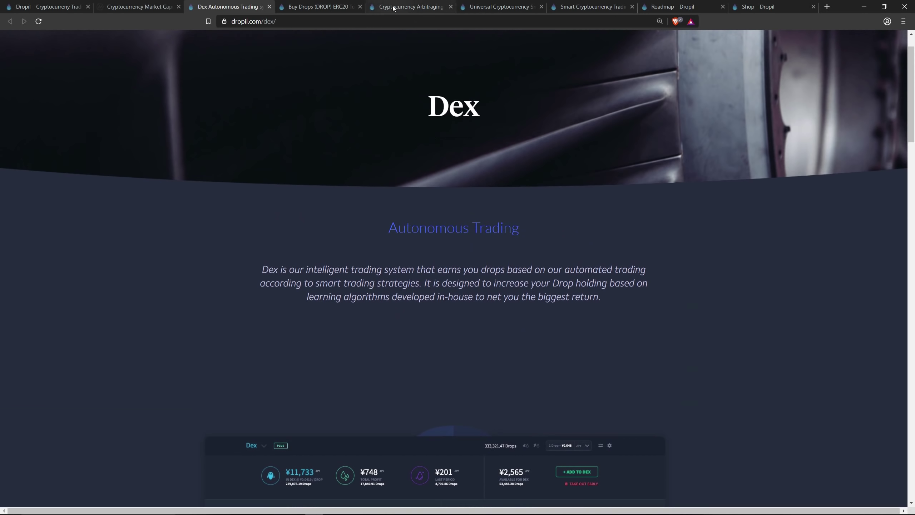
- Scroll Dropil's Arthur page past the arbitrage dashboard to the Bitfinex-to-GDAX gains example
left_click(393, 9)
scroll(211, 246, "down", 2)
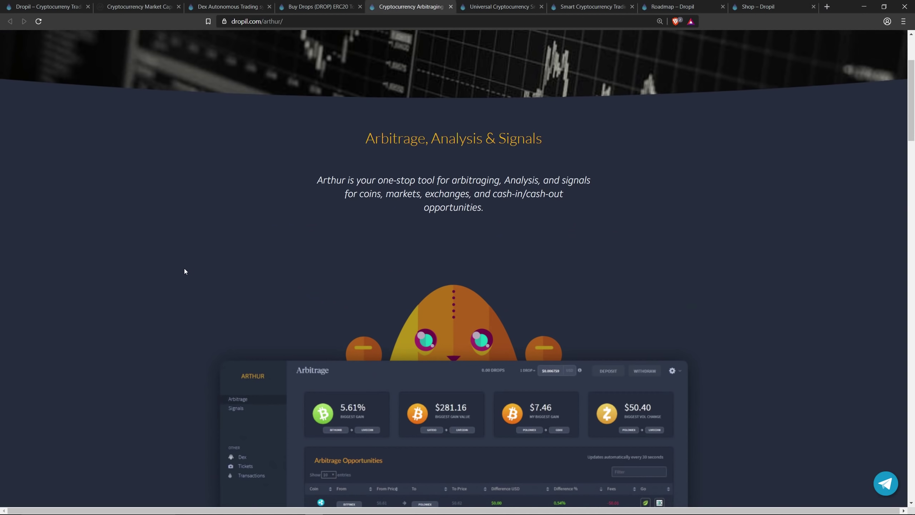
scroll(185, 273, "down", 2)
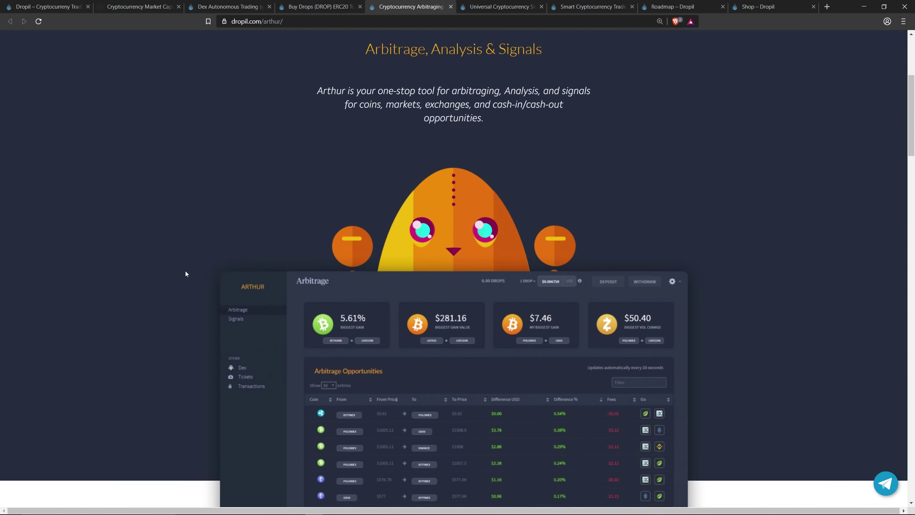
scroll(185, 273, "down", 1)
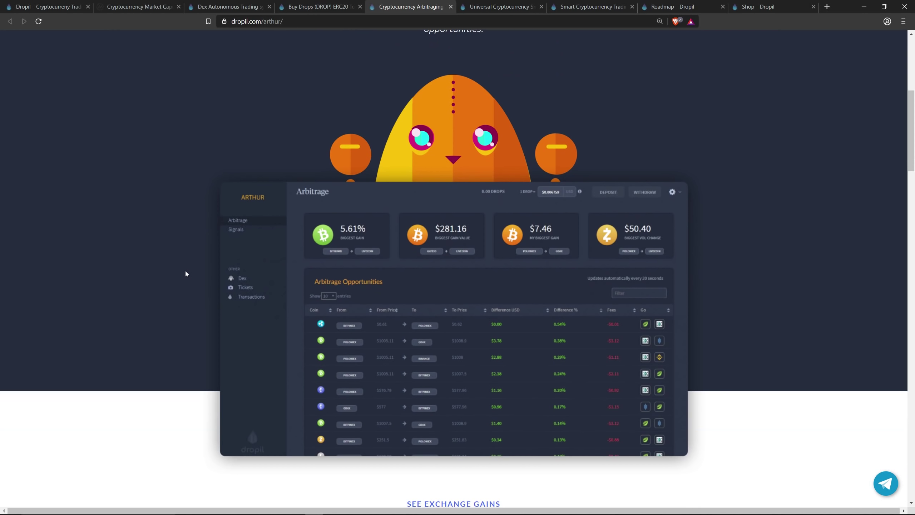
scroll(186, 273, "down", 1)
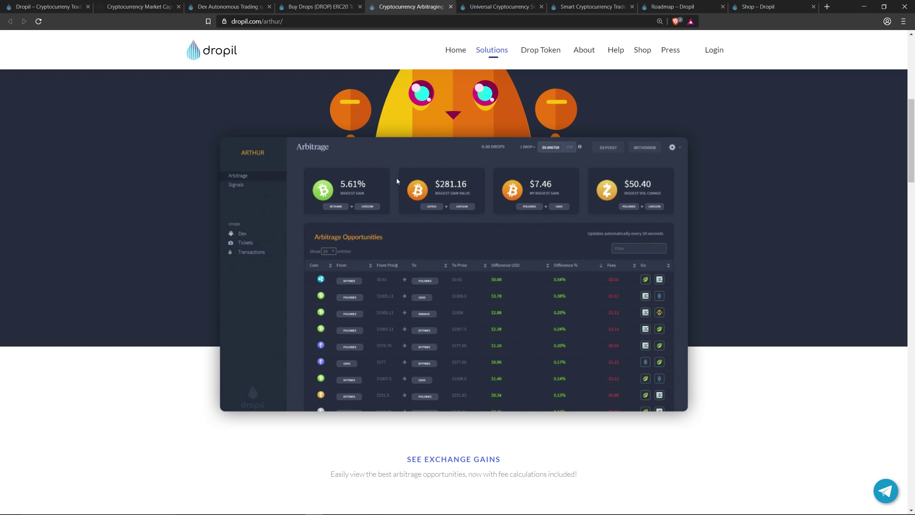
scroll(200, 307, "down", 2)
scroll(197, 307, "down", 1)
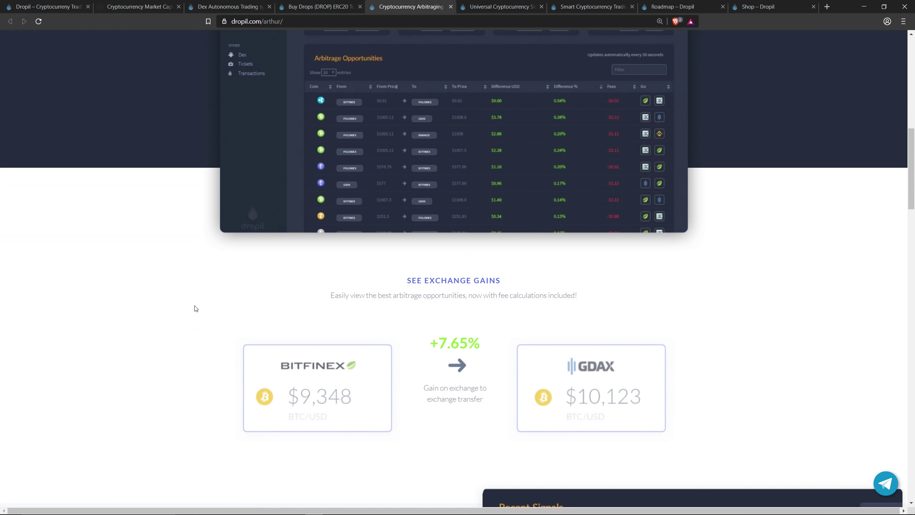
scroll(195, 308, "up", 3)
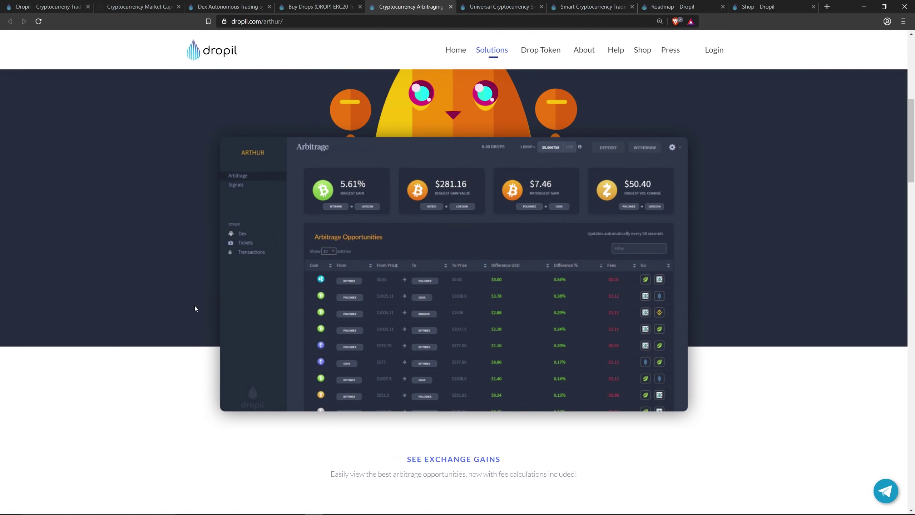
scroll(195, 308, "up", 1)
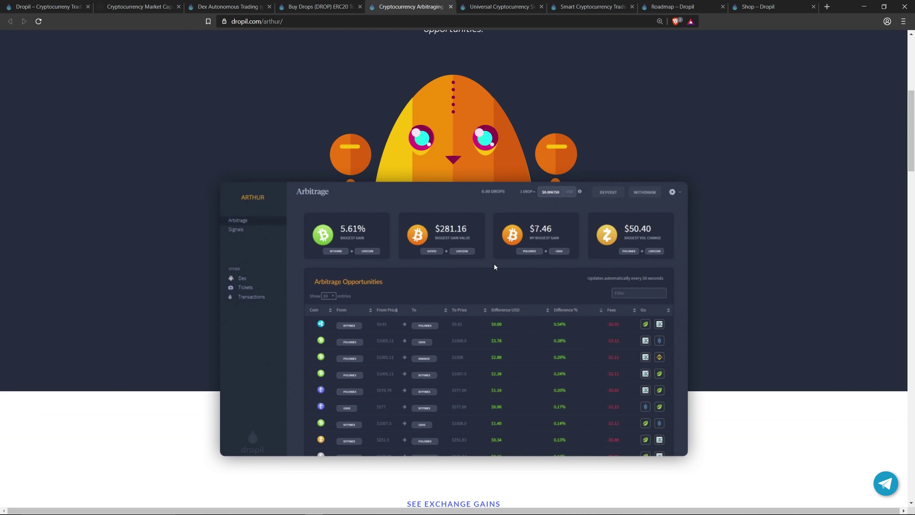
scroll(494, 264, "down", 1)
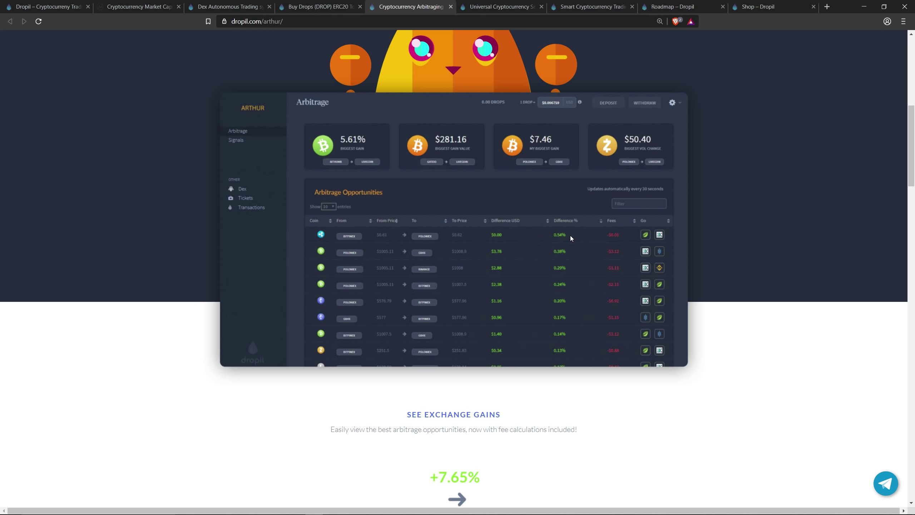
scroll(596, 305, "down", 1)
scroll(687, 293, "down", 2)
scroll(472, 317, "down", 1)
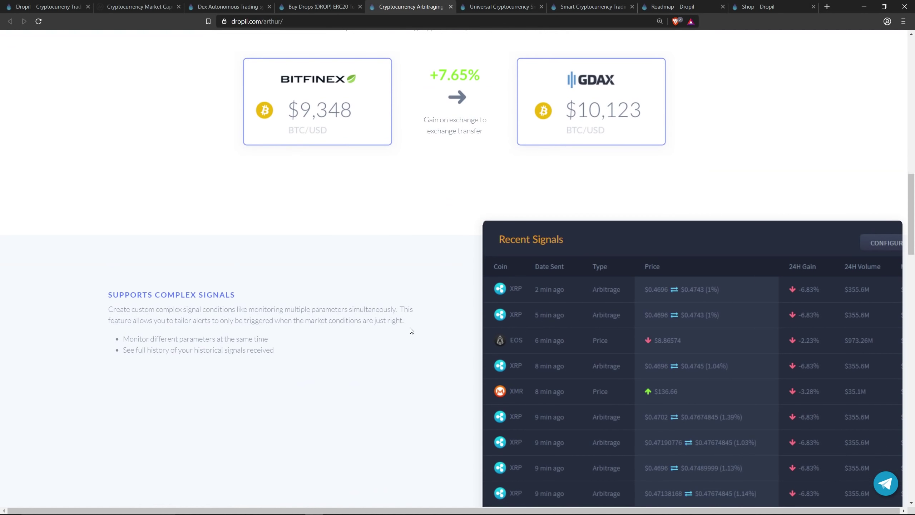
scroll(409, 329, "up", 3)
scroll(286, 333, "up", 1)
scroll(223, 331, "up", 1)
scroll(222, 331, "up", 1)
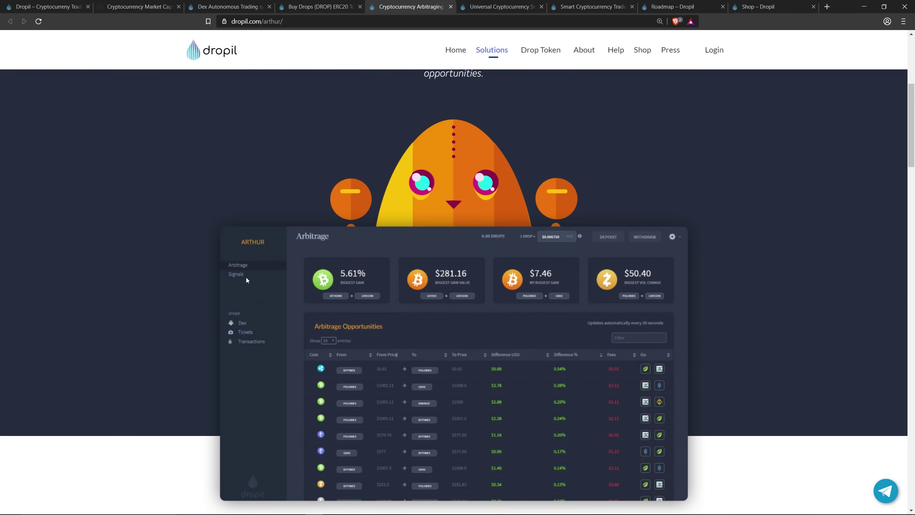
scroll(246, 281, "up", 1)
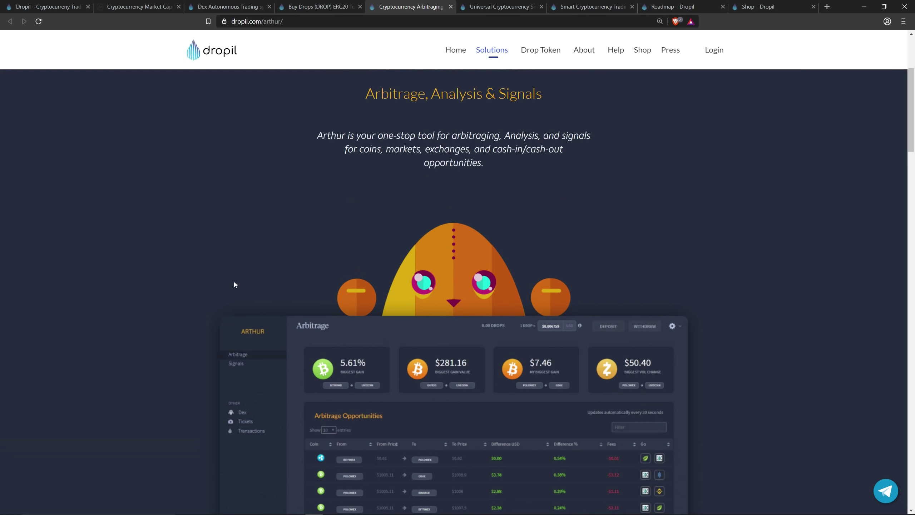
scroll(201, 343, "down", 1)
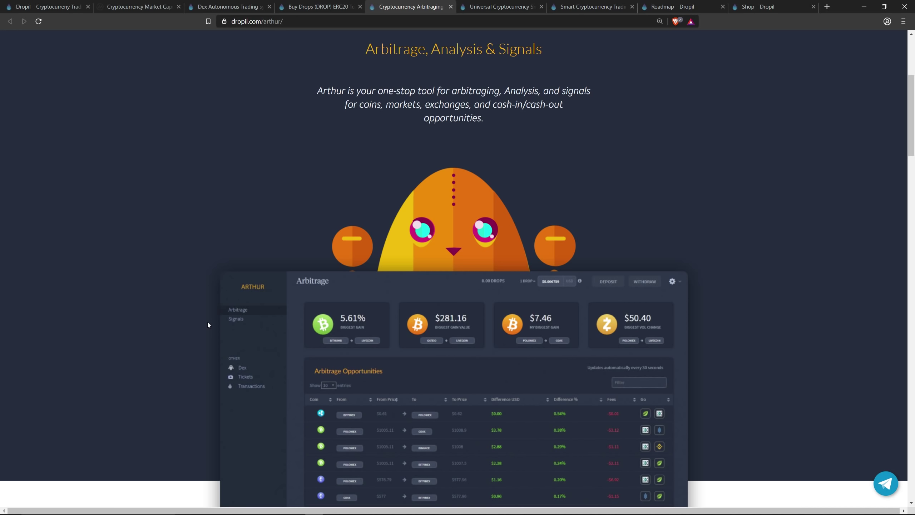
scroll(242, 292, "down", 1)
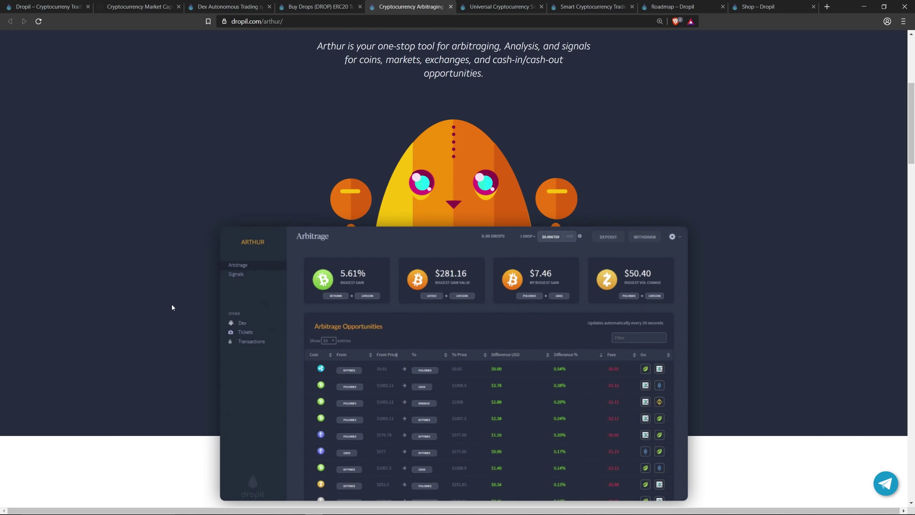
scroll(171, 306, "down", 3)
scroll(171, 306, "down", 2)
scroll(171, 306, "down", 3)
scroll(172, 307, "down", 3)
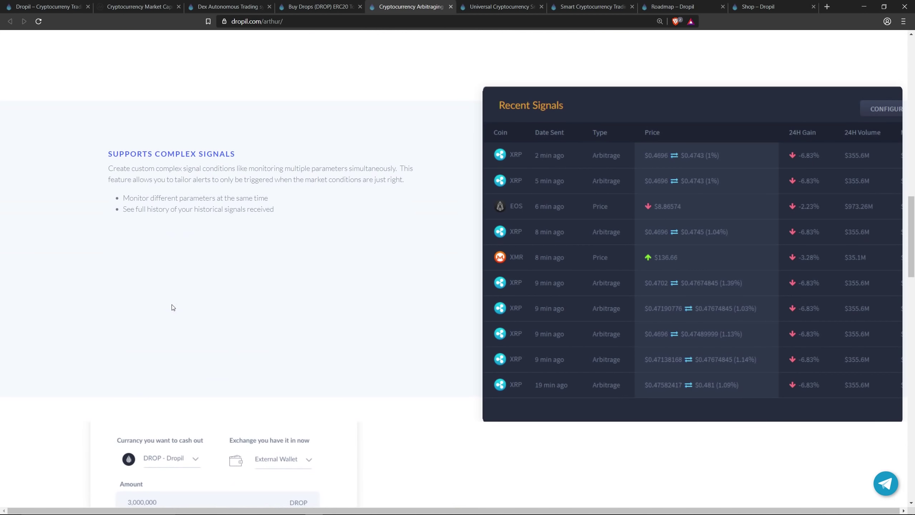
scroll(173, 307, "down", 4)
scroll(365, 315, "down", 4)
scroll(384, 305, "down", 4)
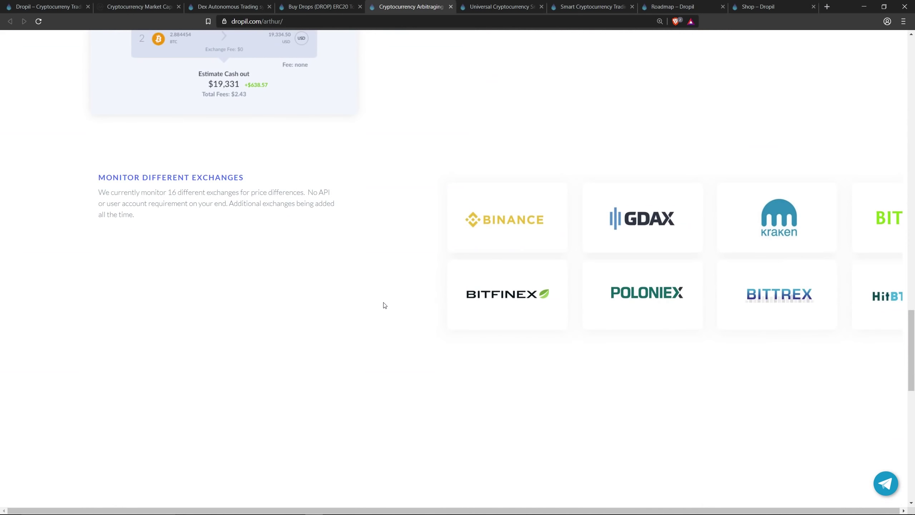
scroll(384, 306, "up", 1)
scroll(383, 306, "up", 5)
scroll(383, 305, "up", 6)
scroll(384, 306, "up", 10)
scroll(383, 302, "up", 4)
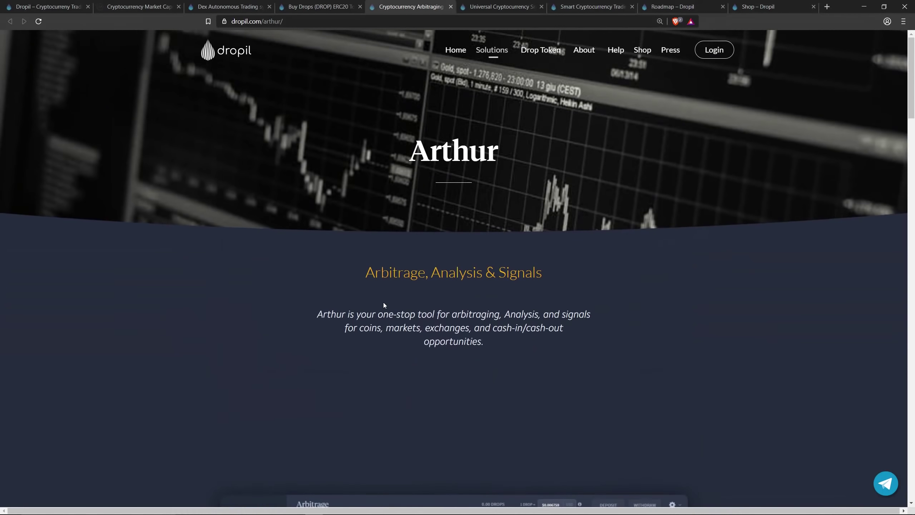
left_click(513, 7)
scroll(244, 275, "down", 1)
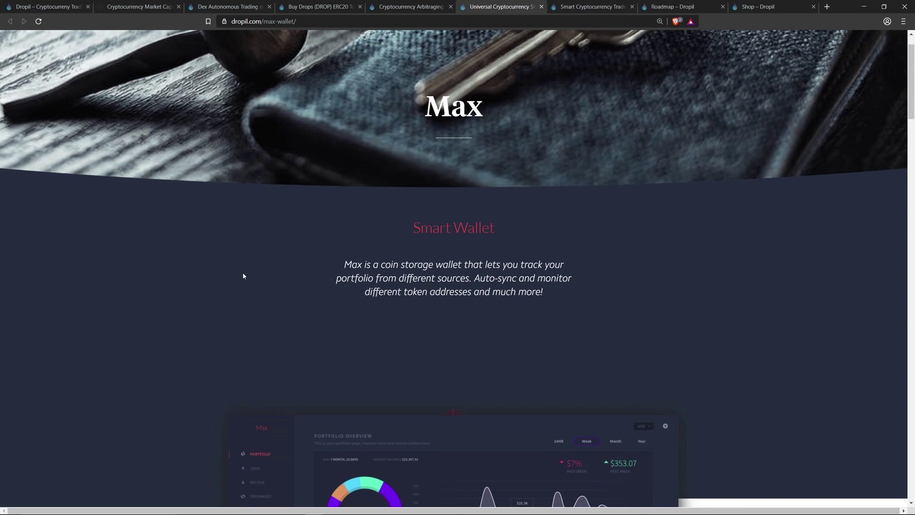
scroll(243, 276, "up", 1)
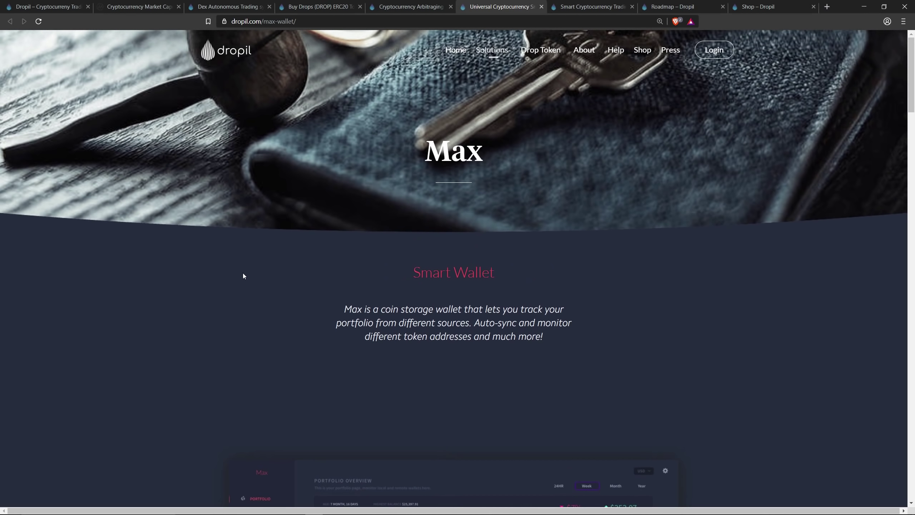
scroll(243, 274, "down", 2)
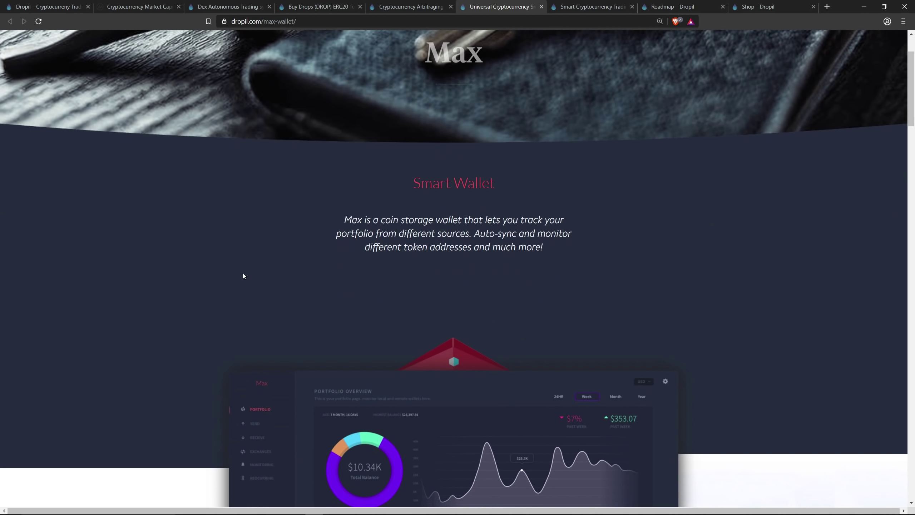
scroll(191, 293, "down", 2)
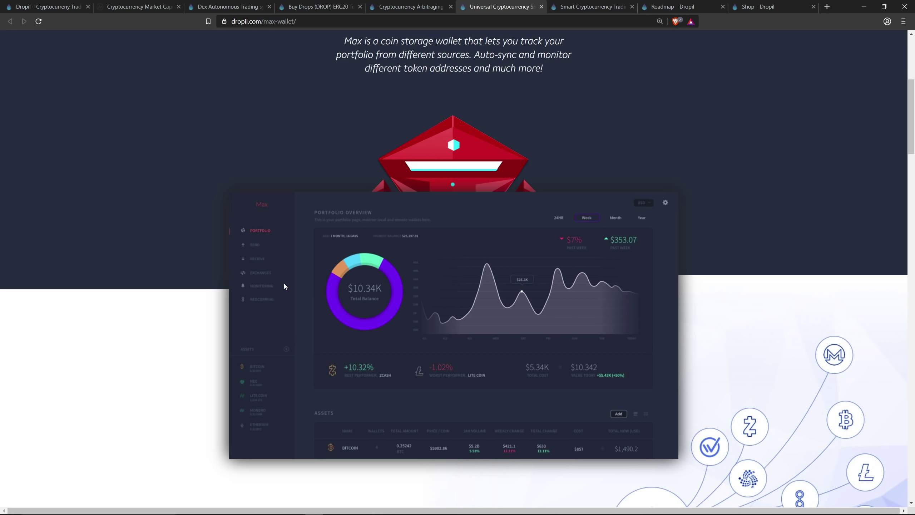
scroll(243, 303, "down", 2)
scroll(210, 320, "up", 1)
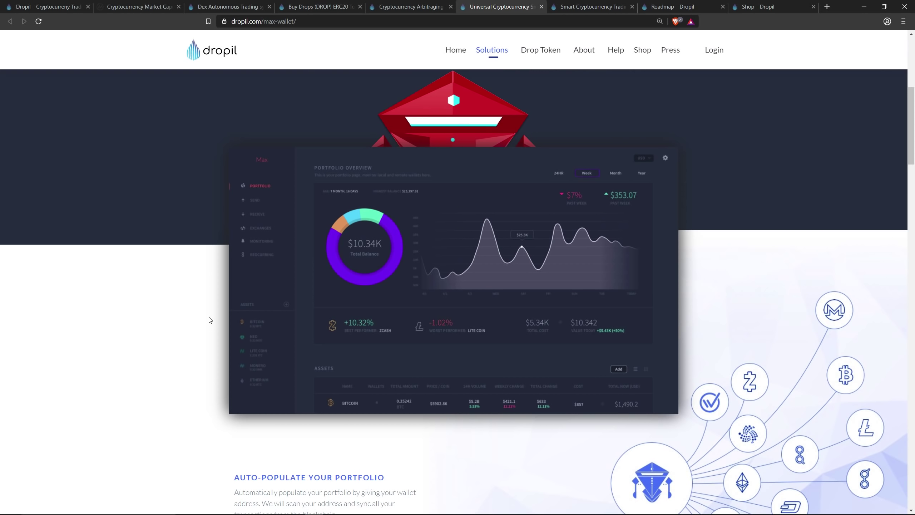
scroll(209, 320, "down", 2)
scroll(208, 319, "up", 2)
scroll(374, 281, "up", 2)
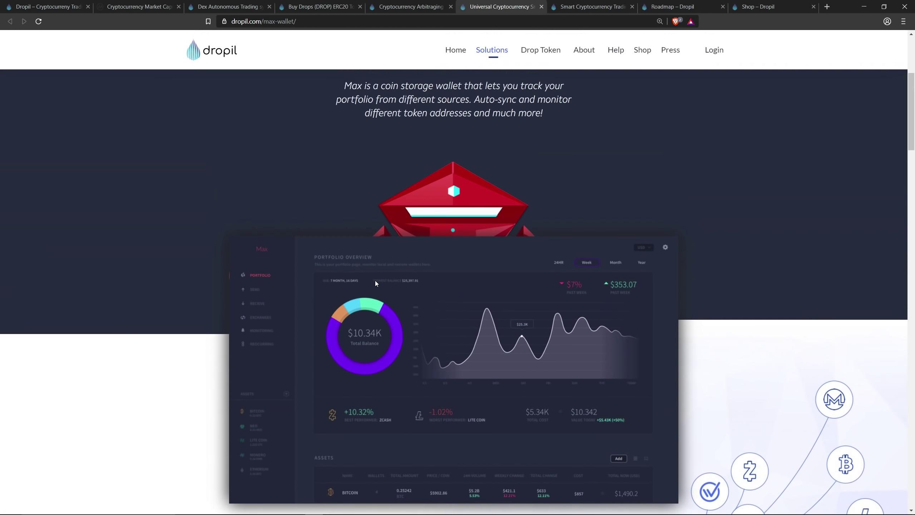
scroll(303, 265, "up", 2)
scroll(303, 267, "up", 1)
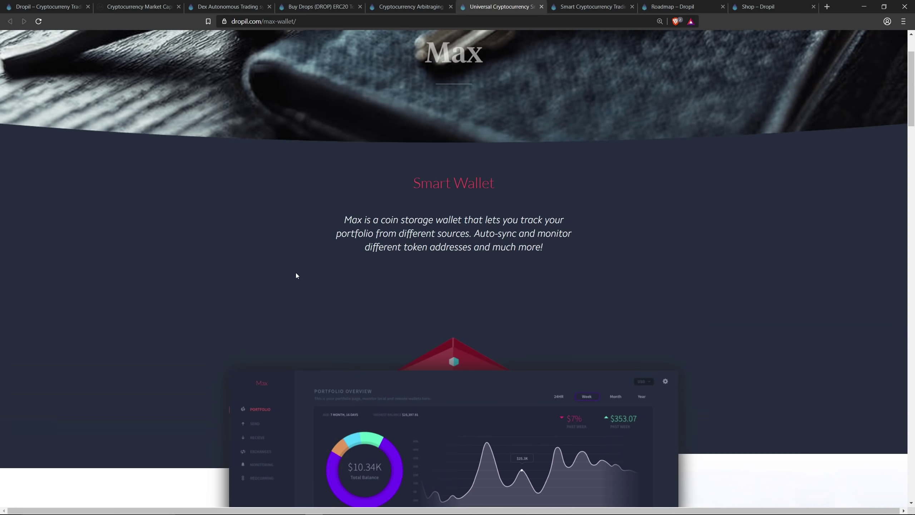
scroll(296, 275, "down", 1)
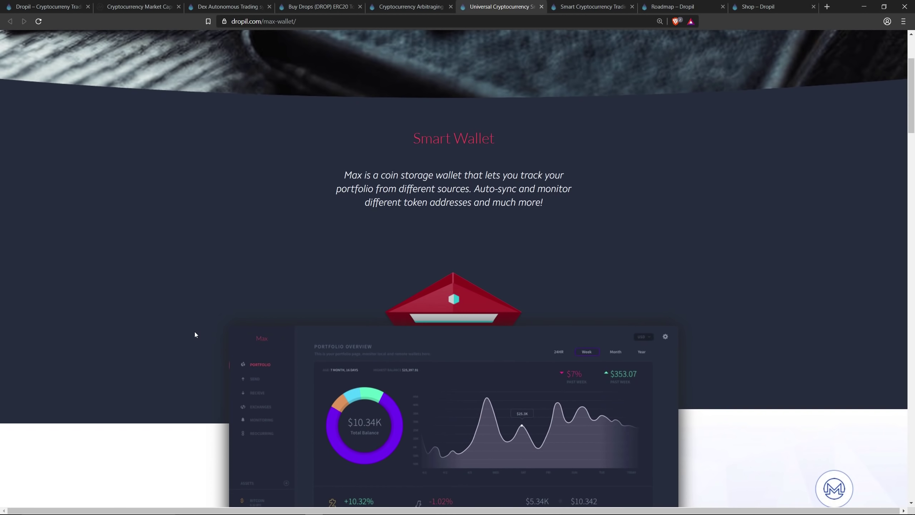
scroll(194, 334, "down", 1)
scroll(195, 333, "down", 2)
scroll(194, 334, "down", 1)
scroll(195, 335, "up", 1)
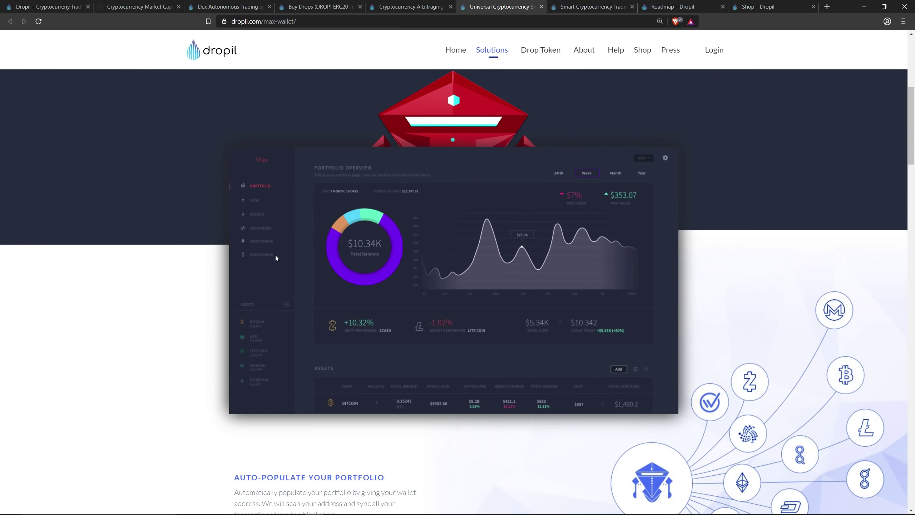
scroll(169, 298, "down", 2)
scroll(170, 299, "down", 3)
scroll(198, 280, "down", 3)
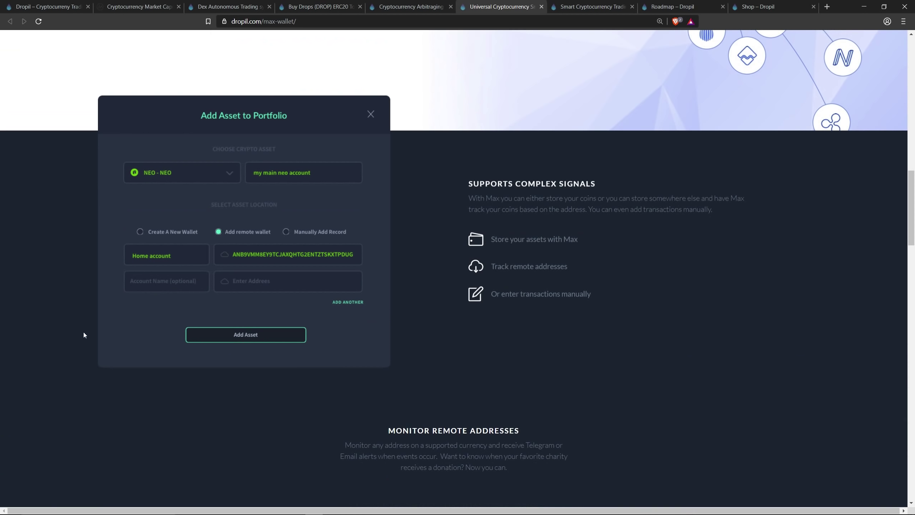
scroll(84, 334, "down", 3)
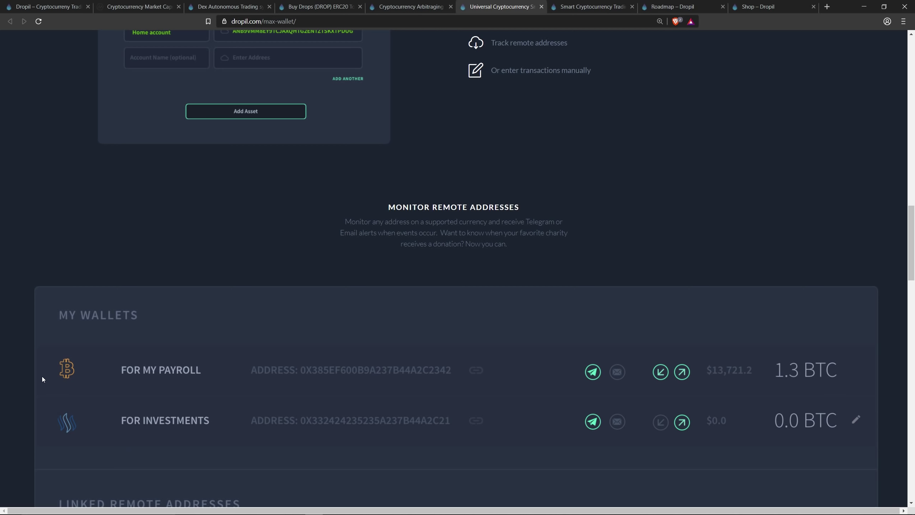
scroll(42, 376, "down", 1)
scroll(42, 376, "down", 1)
scroll(43, 376, "down", 1)
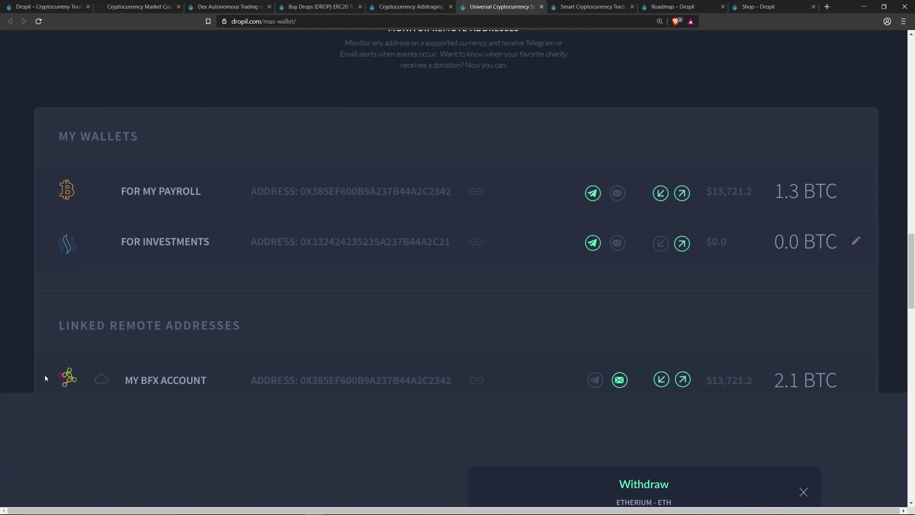
scroll(44, 374, "down", 1)
scroll(46, 374, "down", 2)
scroll(46, 374, "down", 2)
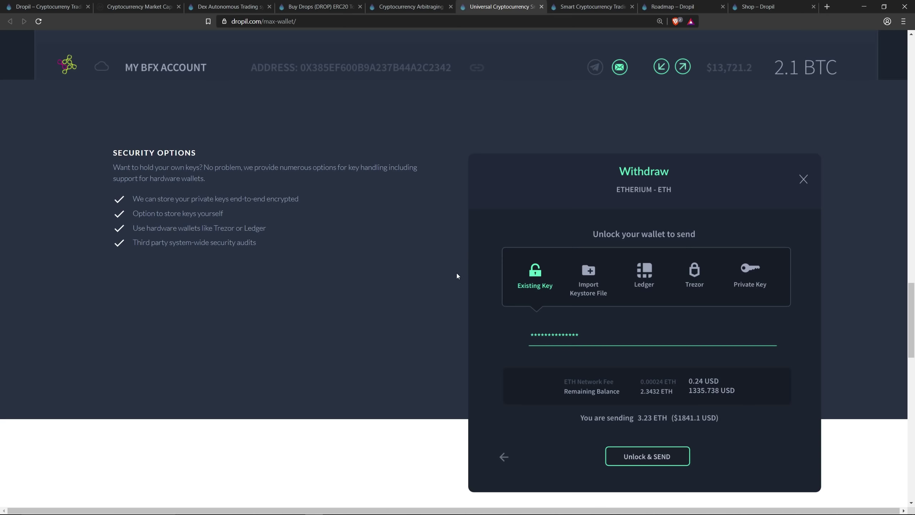
scroll(454, 279, "up", 3)
scroll(451, 282, "up", 3)
scroll(451, 283, "down", 1)
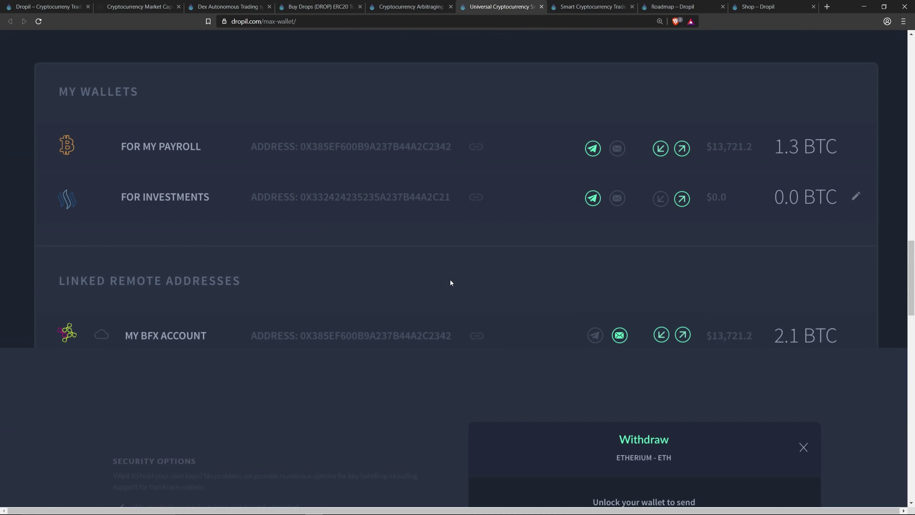
scroll(451, 283, "down", 3)
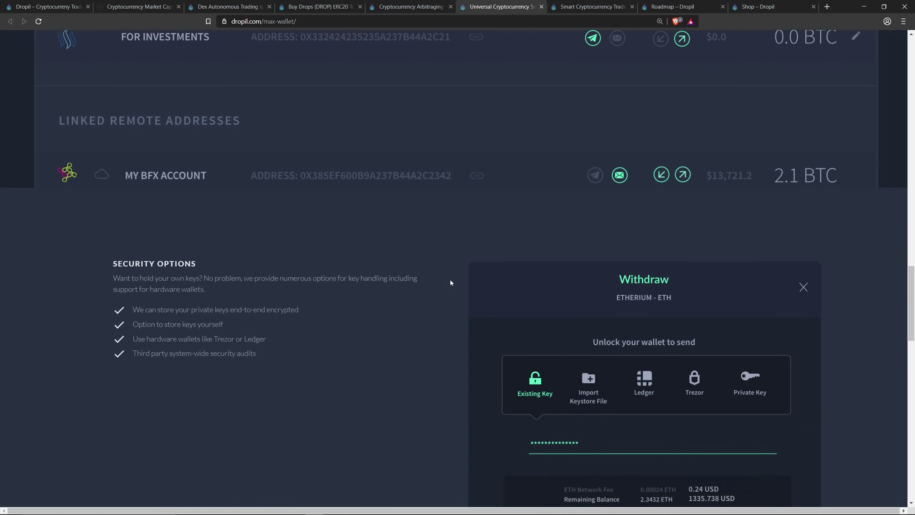
scroll(450, 282, "down", 2)
scroll(451, 283, "down", 4)
scroll(451, 282, "up", 3)
scroll(451, 282, "up", 3)
scroll(451, 282, "up", 3)
scroll(451, 281, "up", 3)
scroll(451, 282, "up", 3)
scroll(451, 282, "up", 3)
scroll(451, 281, "up", 1)
scroll(451, 280, "down", 1)
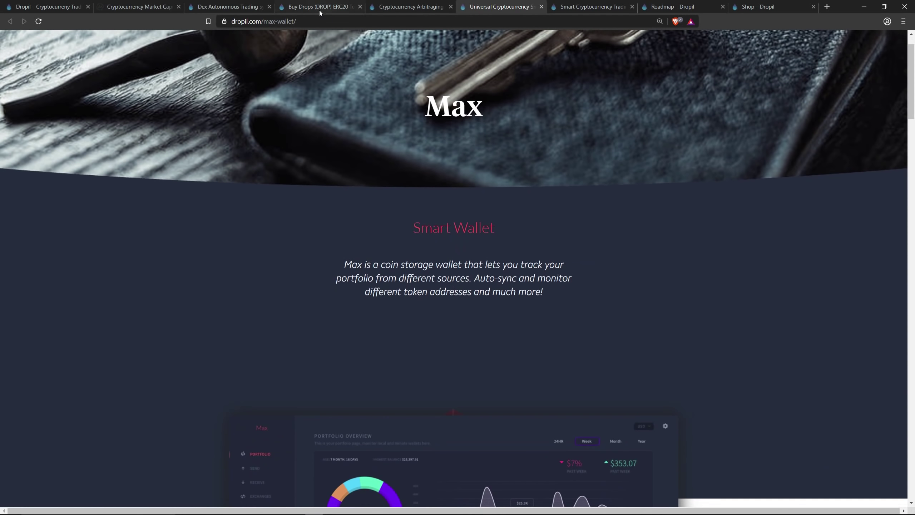
- Show the Dex Autonomous Trading page and scroll to its dashboard preview
left_click(236, 4)
scroll(258, 308, "down", 3)
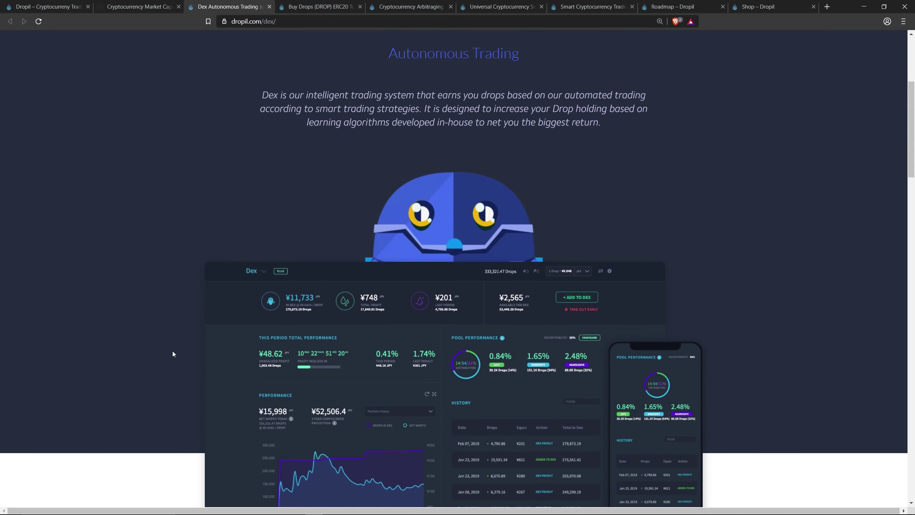
scroll(493, 211, "down", 2)
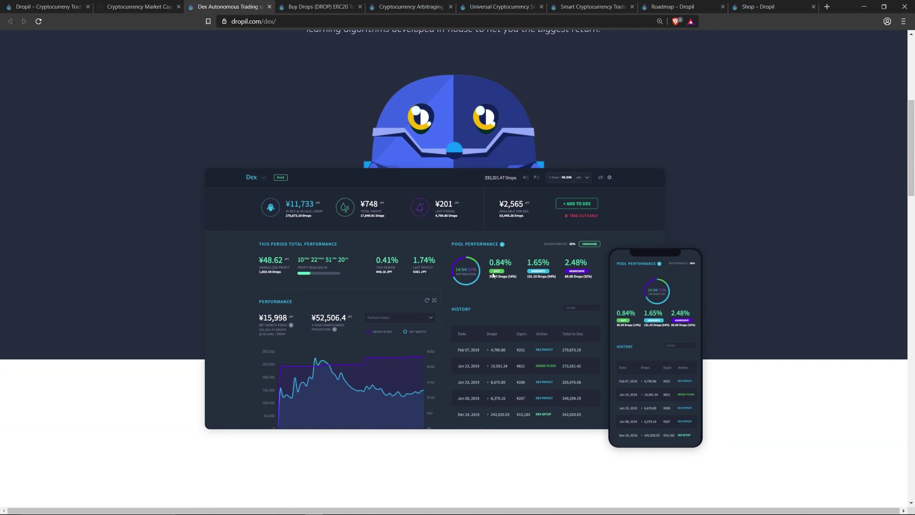
scroll(492, 272, "up", 1)
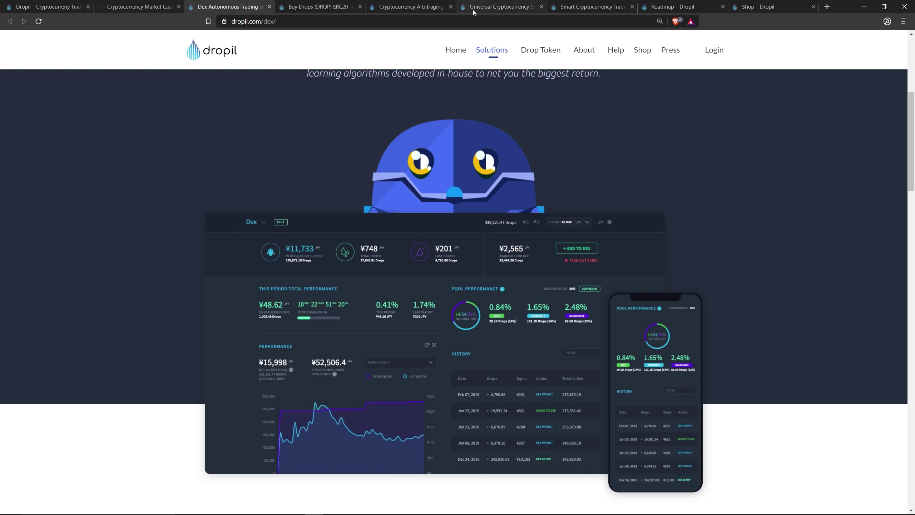
left_click(490, 7)
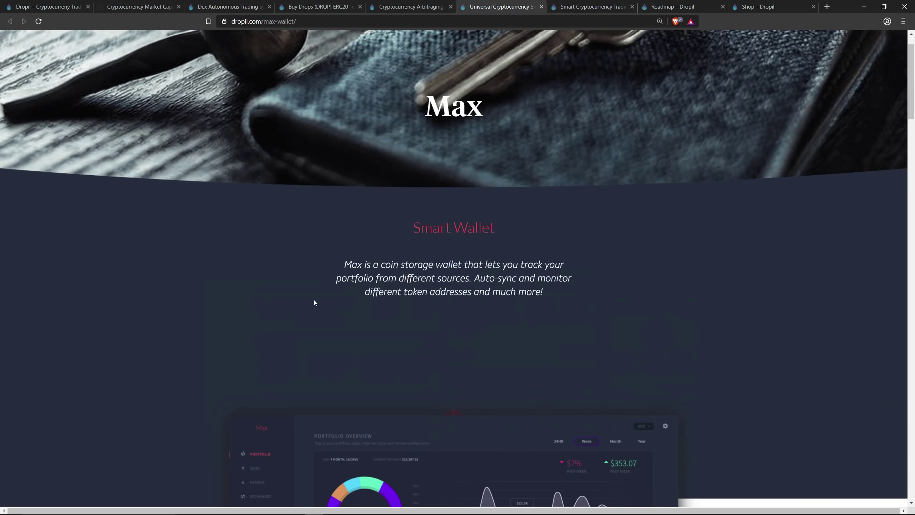
scroll(270, 344, "down", 2)
scroll(254, 343, "down", 2)
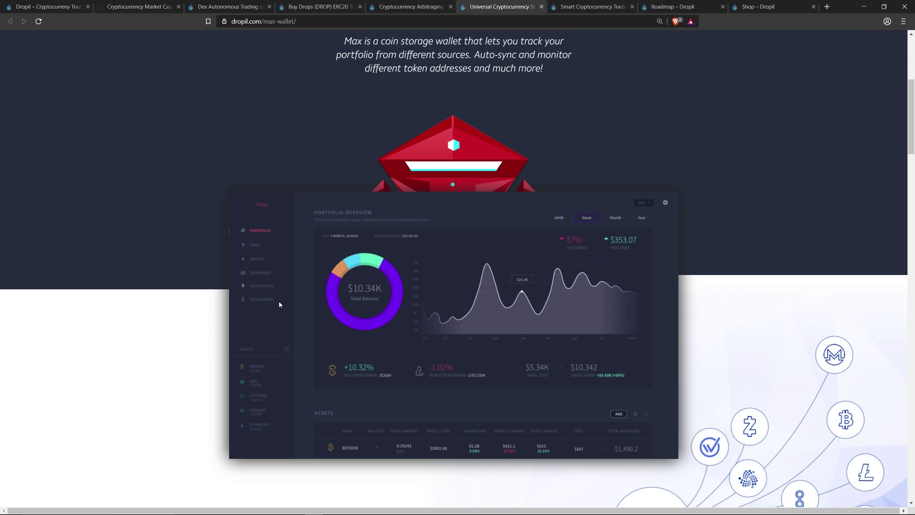
scroll(208, 325, "down", 1)
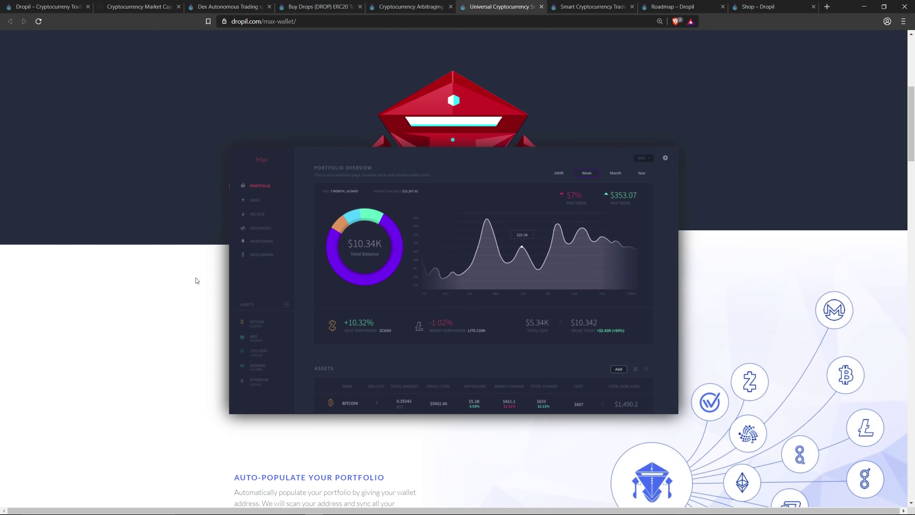
scroll(415, 114, "up", 1)
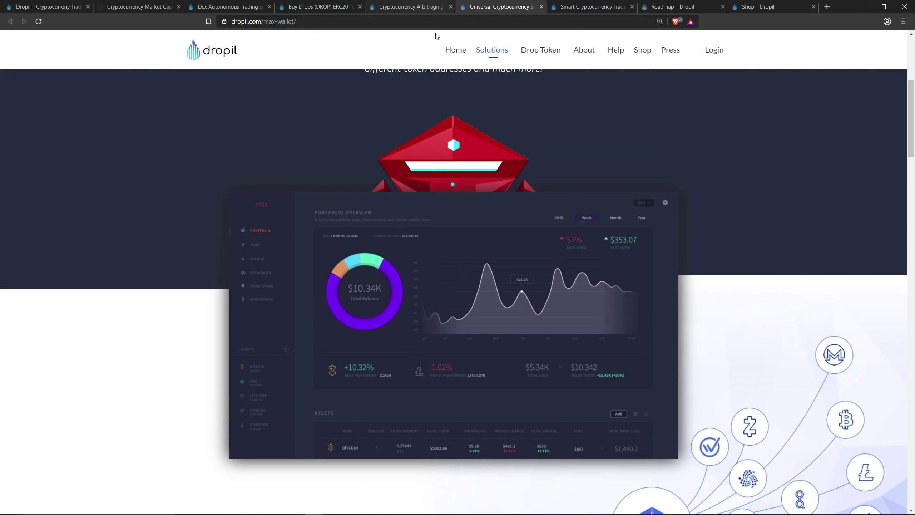
scroll(325, 227, "up", 1)
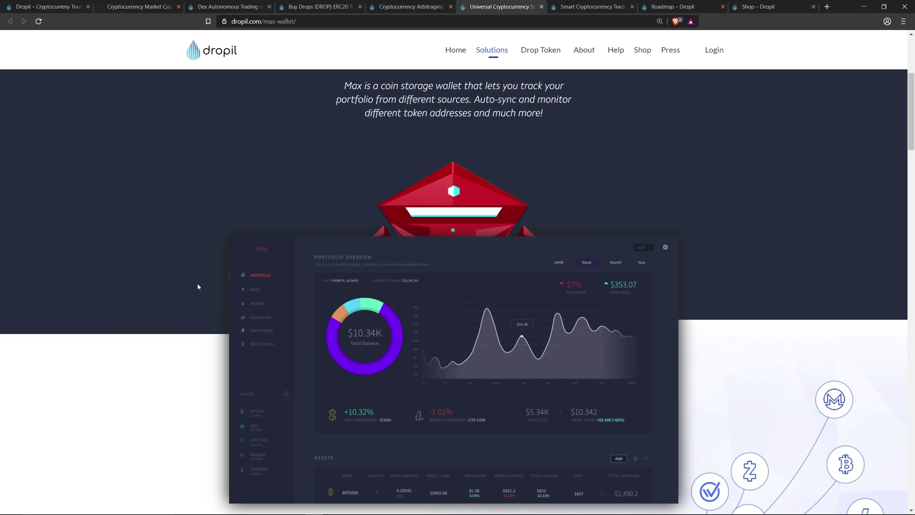
left_click(251, 7)
scroll(291, 223, "up", 2)
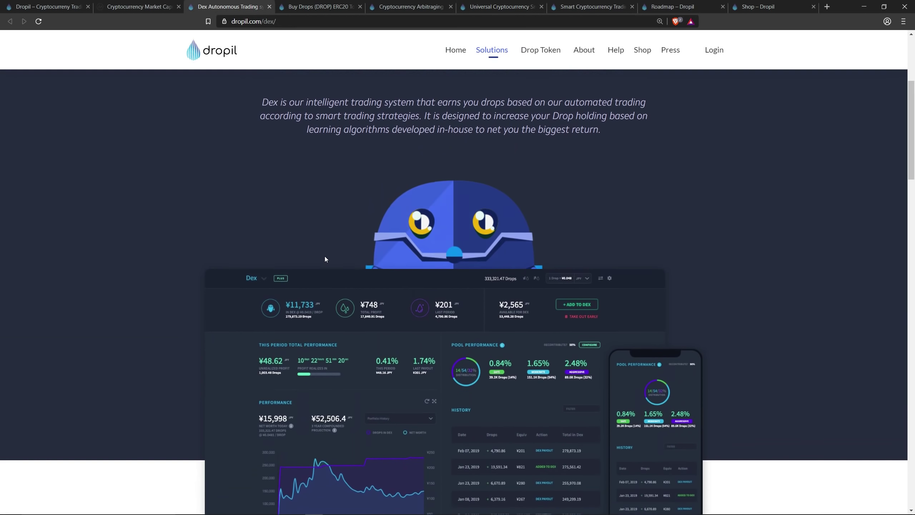
scroll(328, 293, "down", 2)
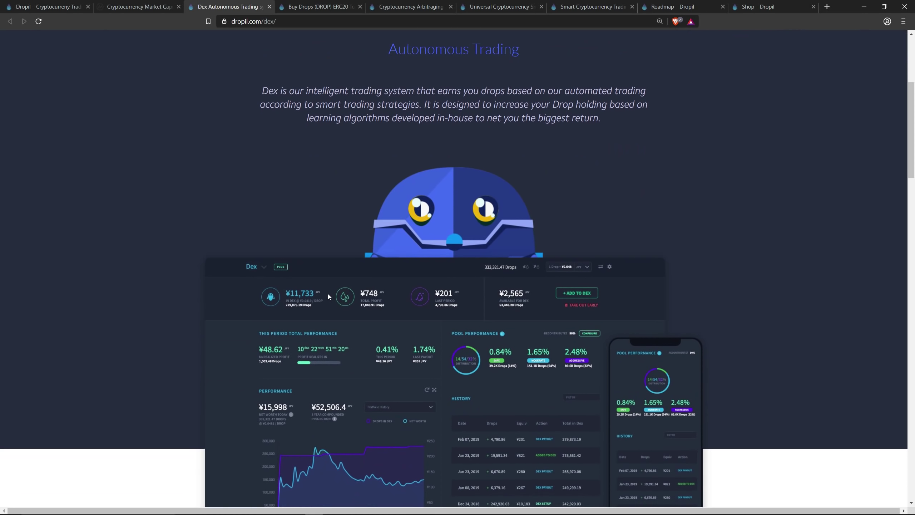
scroll(200, 277, "down", 2)
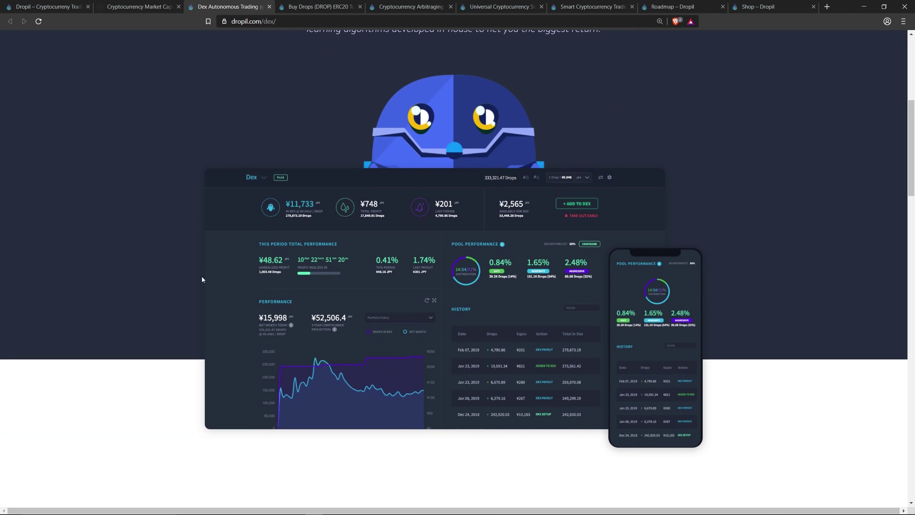
scroll(183, 288, "up", 1)
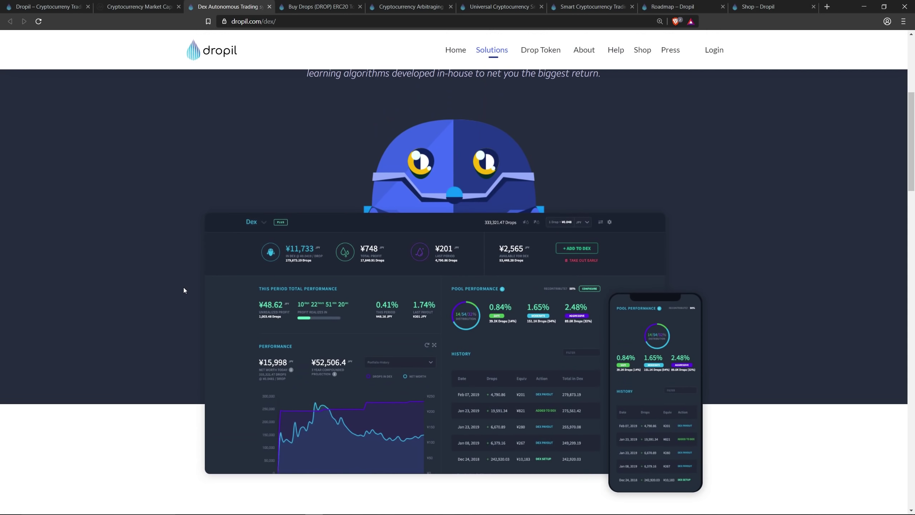
scroll(245, 297, "up", 3)
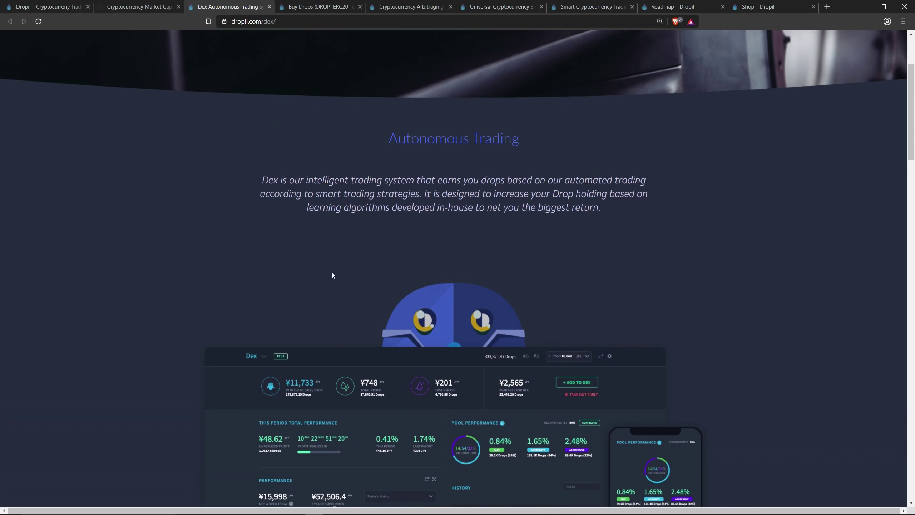
scroll(468, 300, "down", 2)
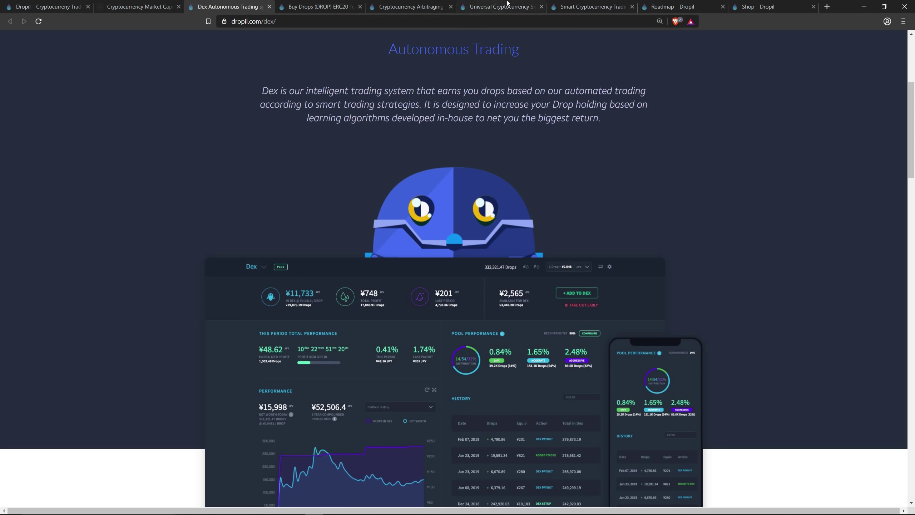
- Glance at Dropil's Jade page, then open Binance Coin (BNB) from the CoinMarketCap Top 100
left_click(606, 8)
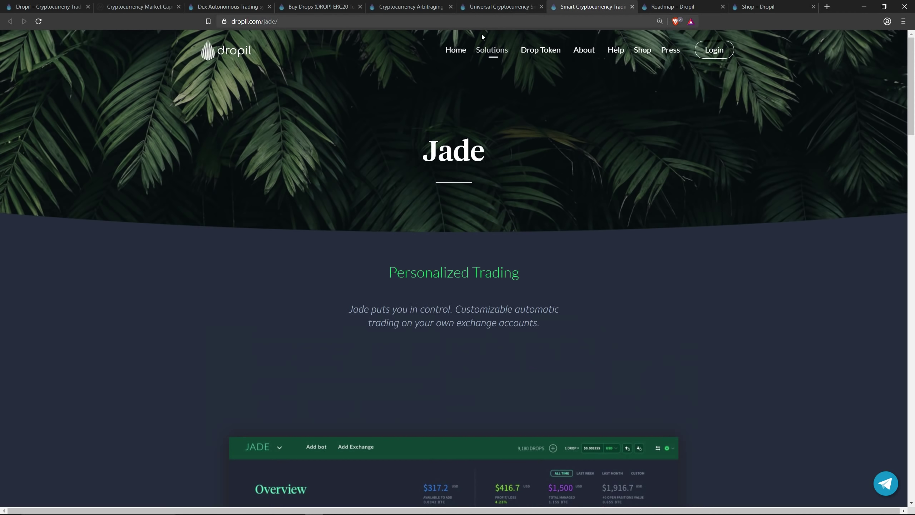
scroll(233, 270, "down", 1)
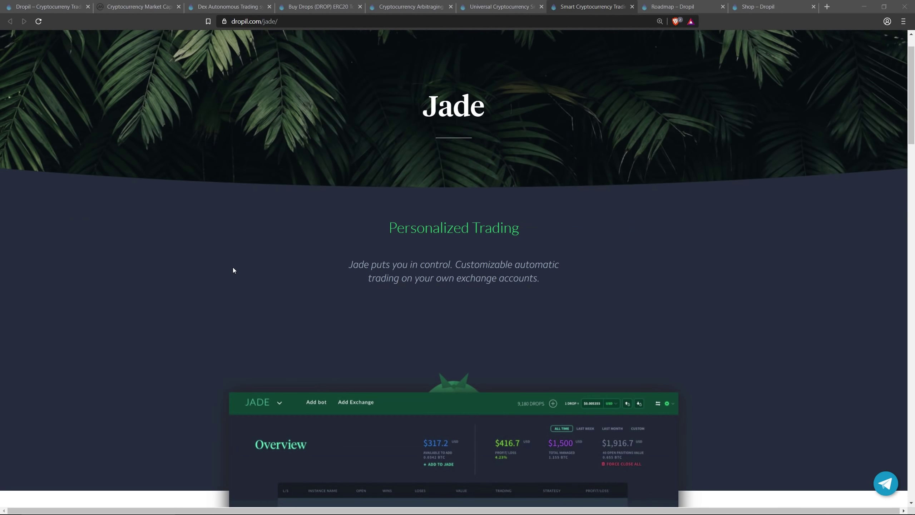
scroll(233, 270, "down", 1)
scroll(233, 270, "up", 1)
scroll(234, 270, "down", 2)
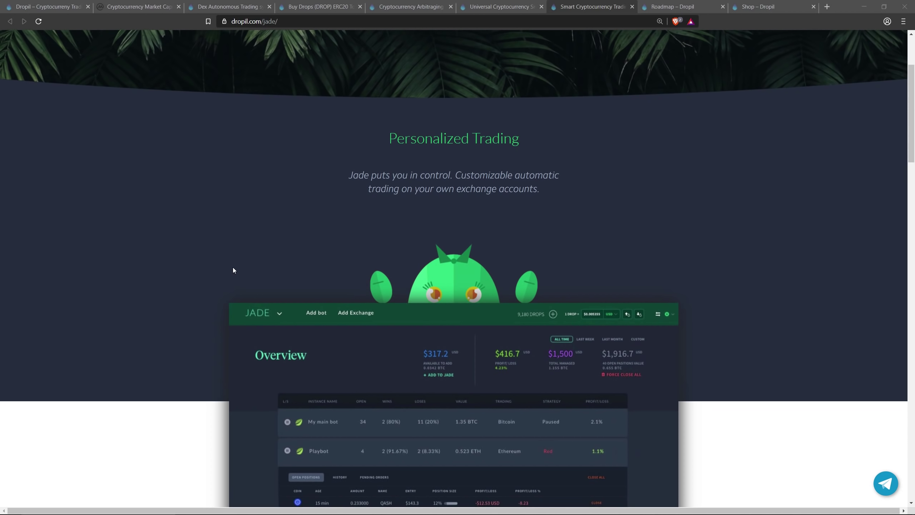
scroll(233, 270, "down", 1)
scroll(210, 277, "down", 1)
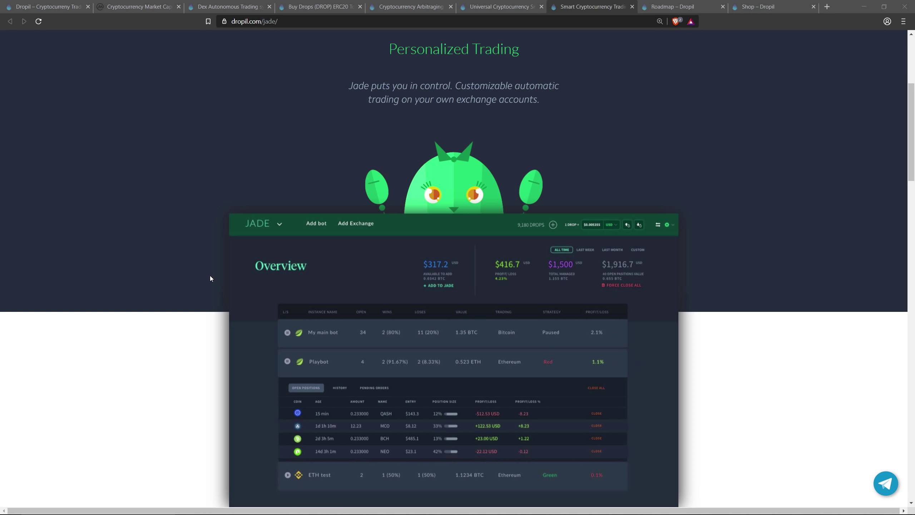
scroll(210, 279, "down", 2)
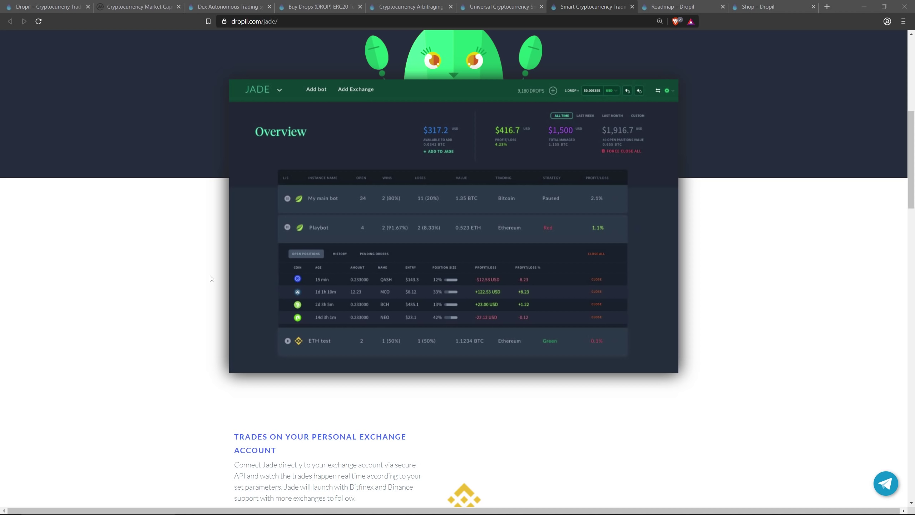
left_click(142, 7)
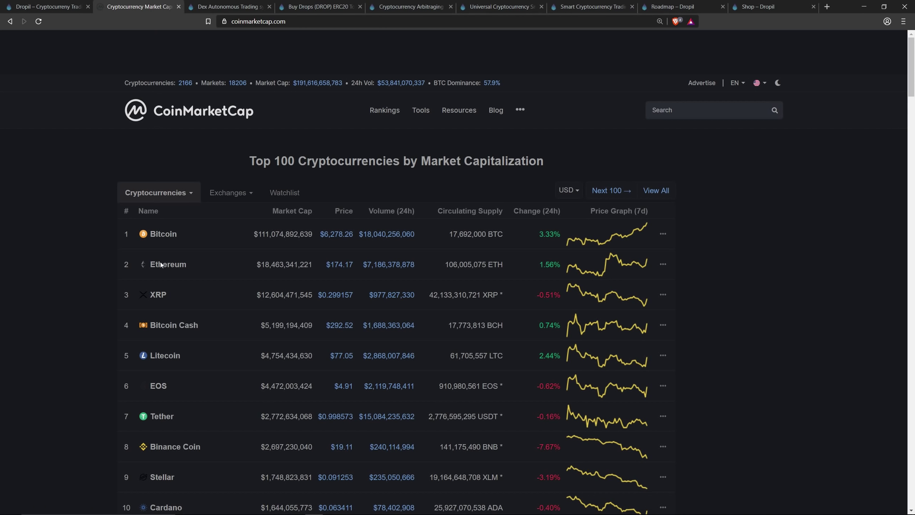
left_click(165, 444)
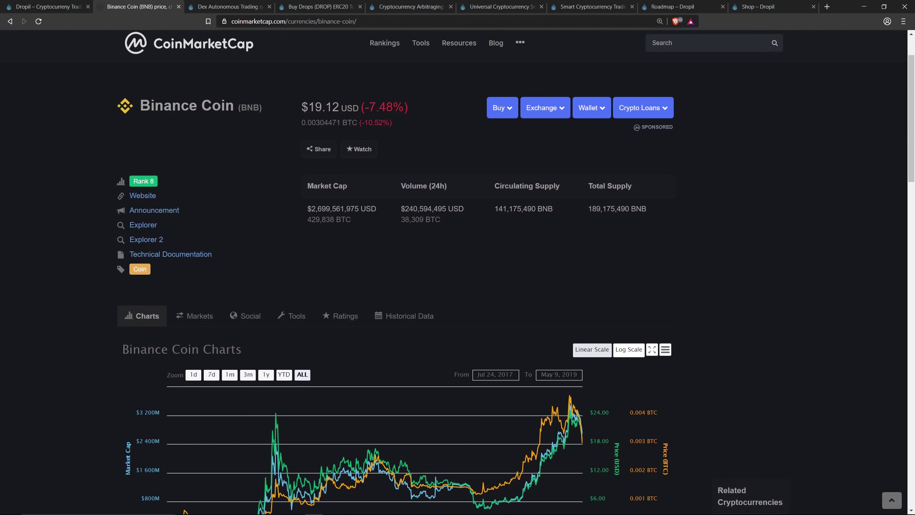
scroll(493, 331, "up", 1)
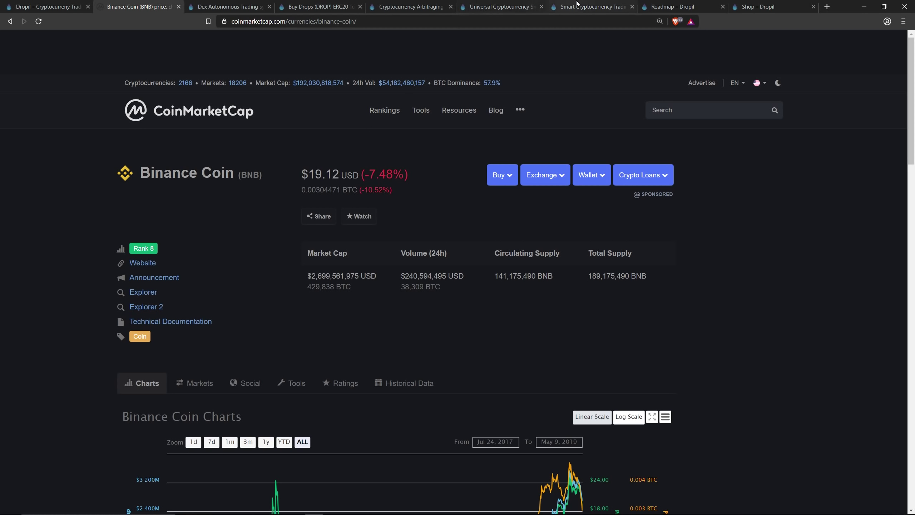
- Scroll Dropil's Jade smart trading page to the bottom and back to the top
left_click(586, 6)
scroll(319, 280, "up", 2)
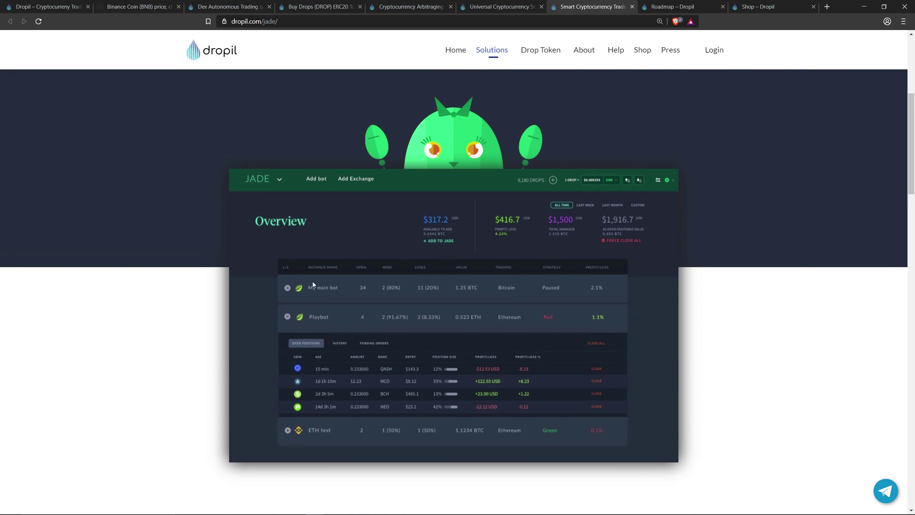
scroll(362, 175, "down", 5)
scroll(438, 329, "down", 3)
scroll(438, 329, "up", 2)
scroll(425, 318, "up", 3)
scroll(174, 367, "up", 3)
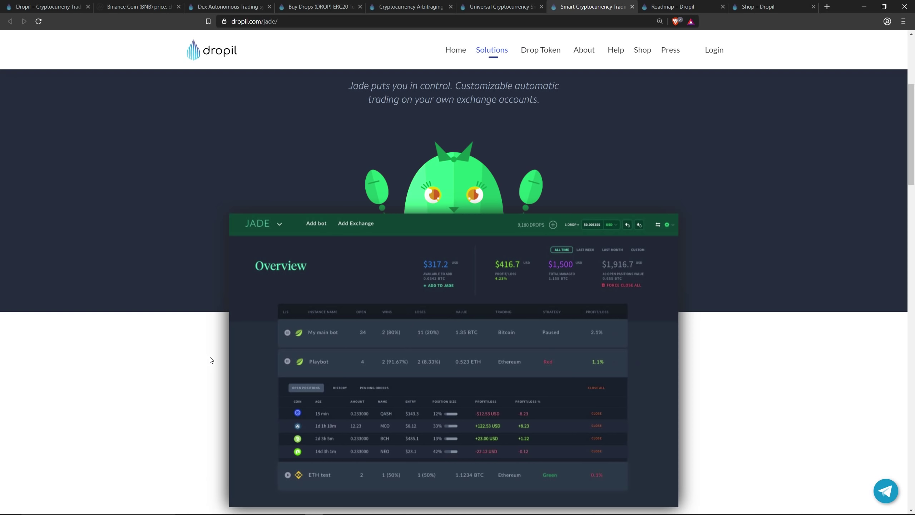
scroll(211, 360, "down", 1)
scroll(210, 359, "down", 2)
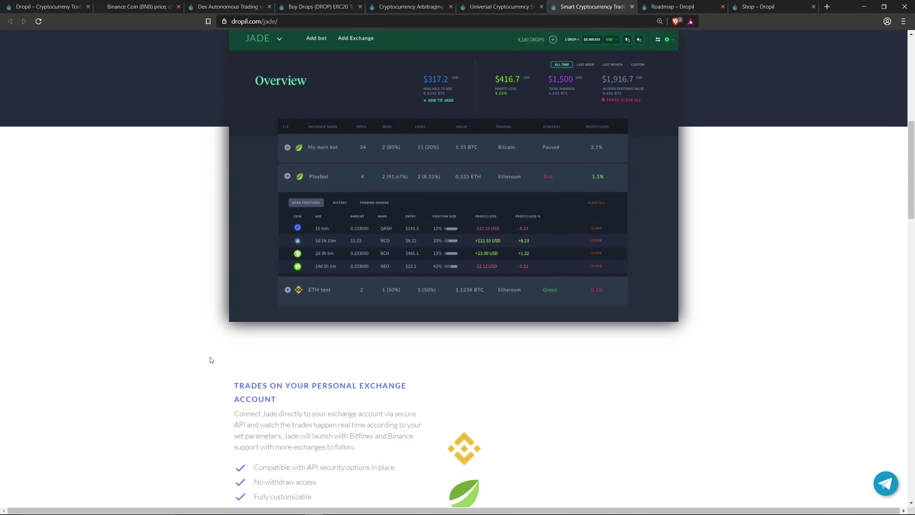
scroll(211, 360, "down", 1)
scroll(210, 360, "down", 2)
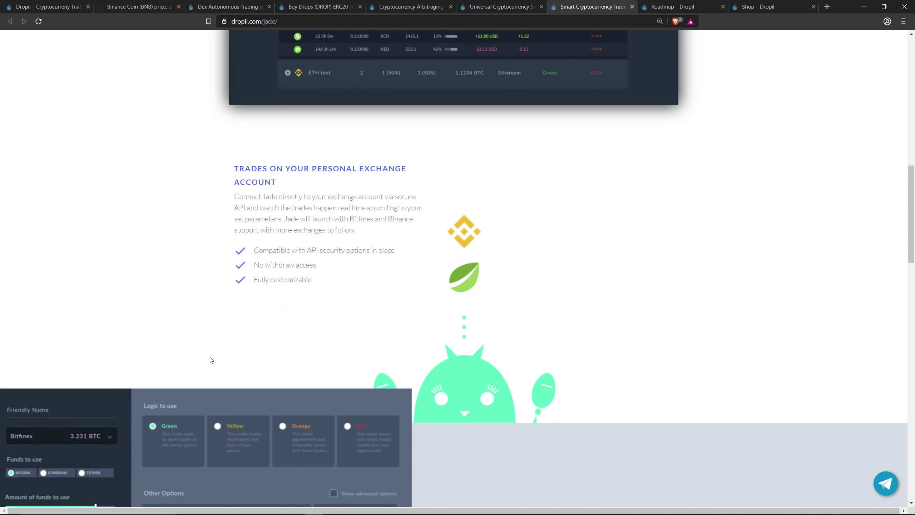
scroll(211, 360, "down", 1)
scroll(210, 360, "down", 2)
scroll(210, 360, "down", 2)
scroll(211, 359, "down", 2)
scroll(210, 360, "down", 3)
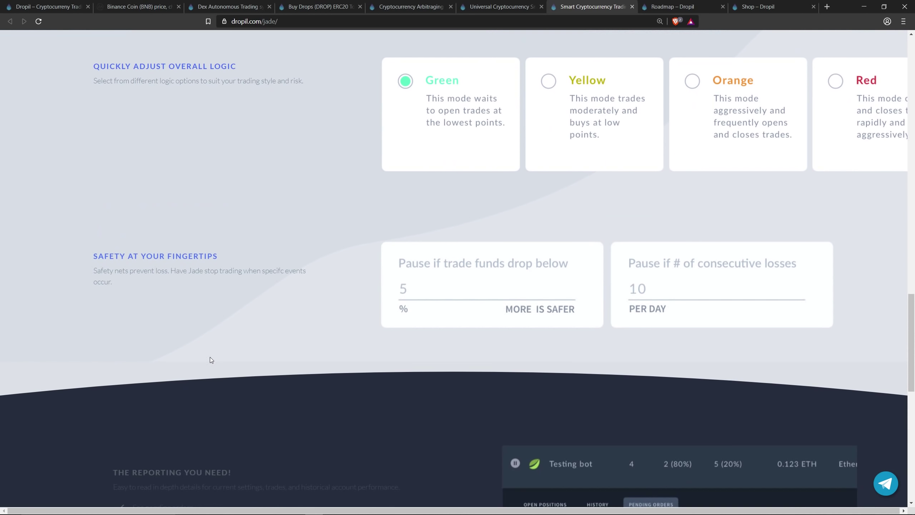
scroll(211, 360, "down", 2)
scroll(210, 357, "down", 2)
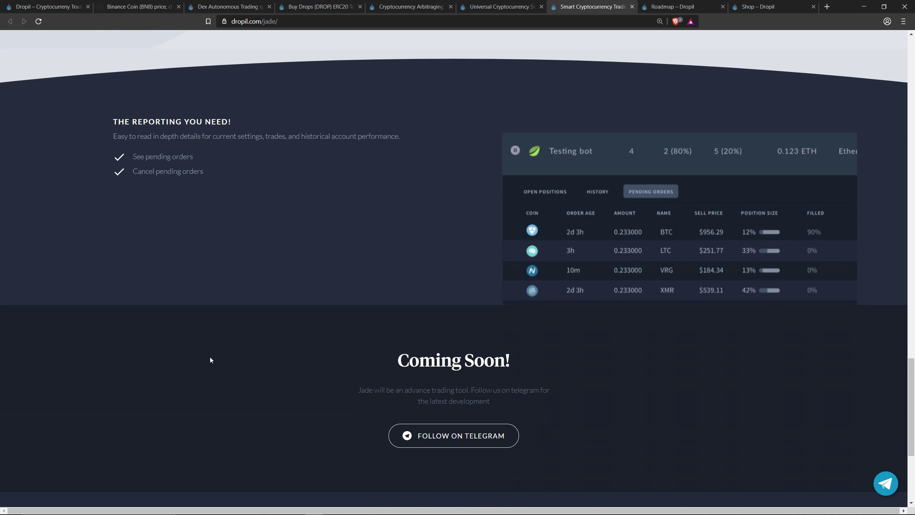
scroll(210, 357, "up", 3)
scroll(211, 357, "up", 3)
scroll(210, 357, "up", 4)
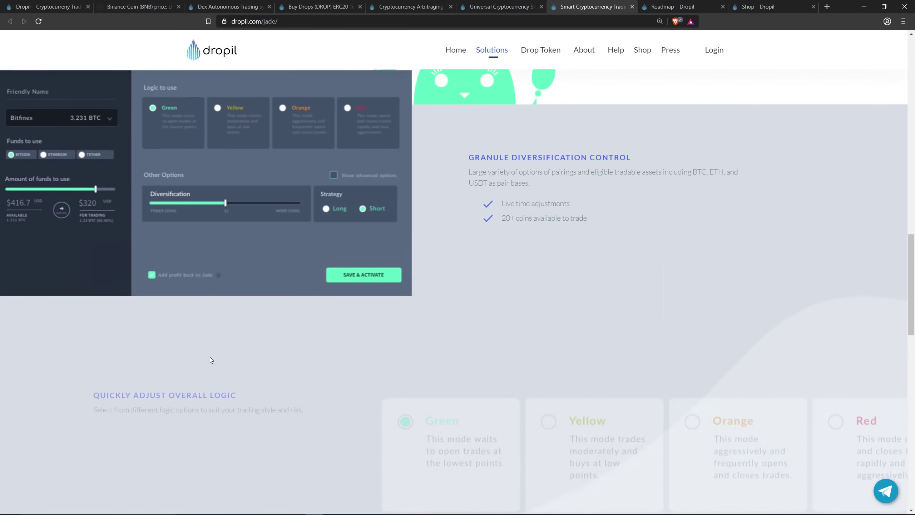
scroll(210, 360, "up", 3)
scroll(210, 360, "up", 4)
scroll(211, 360, "up", 6)
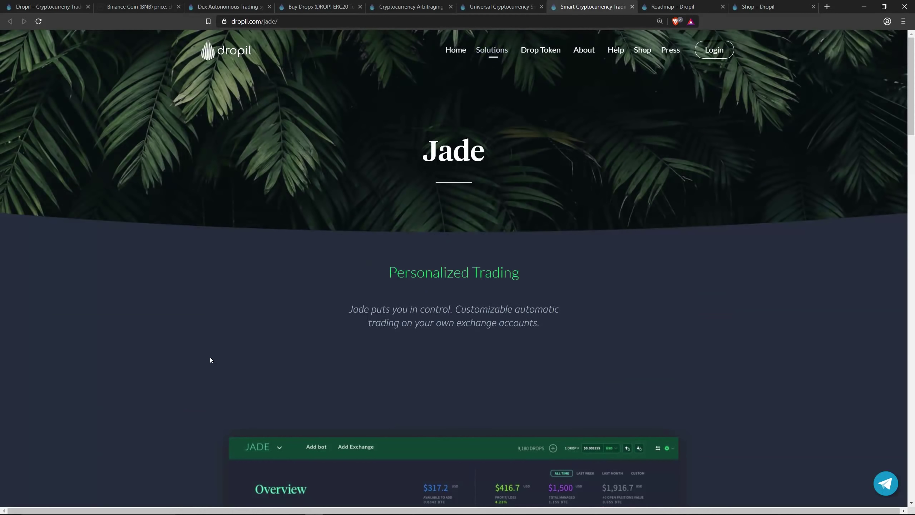
- Browse the Dex, Arthur and Max pages, revisiting Arthur before returning to Max
left_click(224, 9)
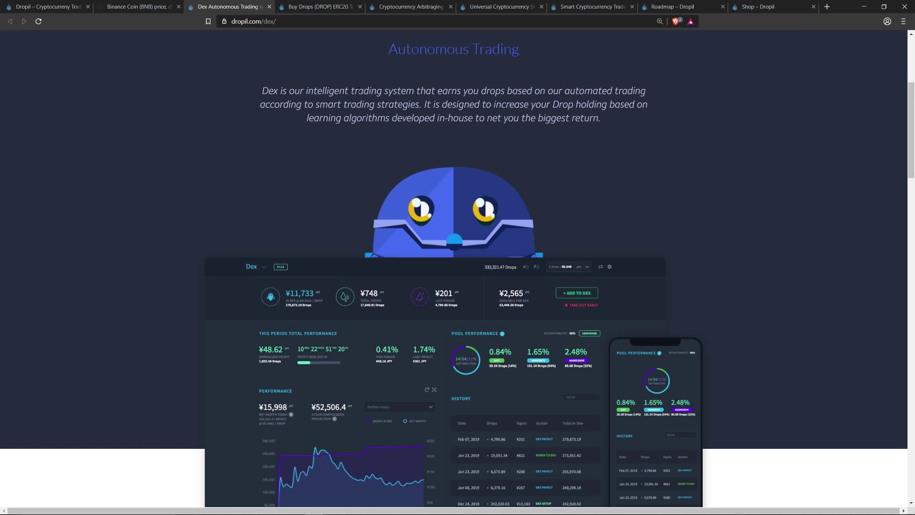
left_click(405, 9)
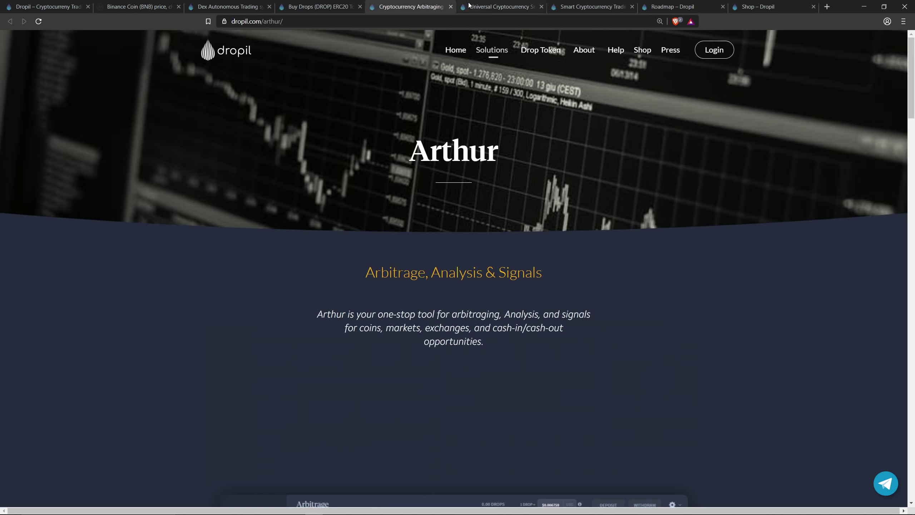
left_click(483, 7)
scroll(457, 269, "up", 2)
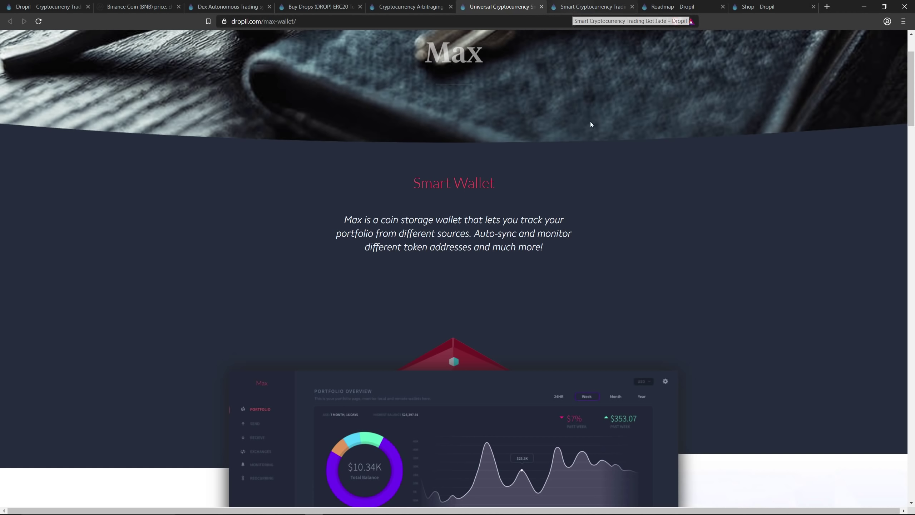
scroll(608, 215, "down", 2)
scroll(608, 311, "down", 1)
scroll(458, 310, "up", 1)
left_click(405, 10)
scroll(345, 346, "down", 2)
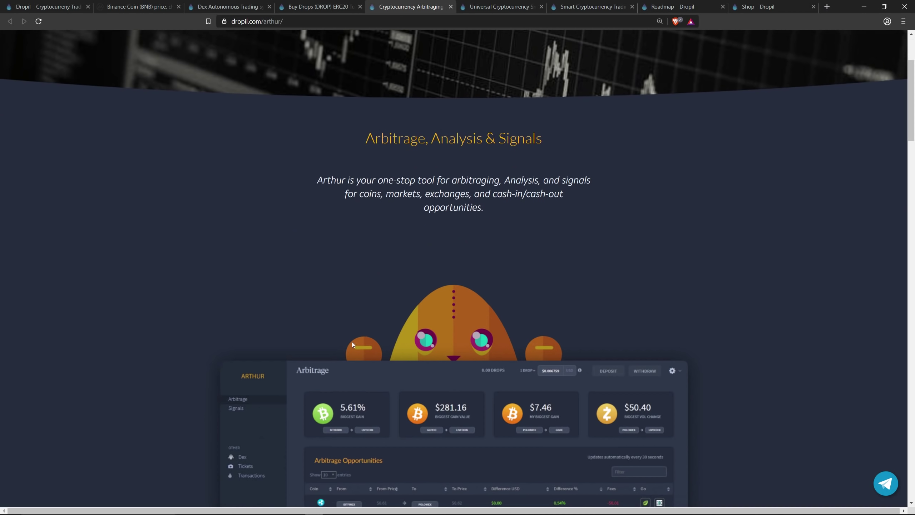
scroll(312, 331, "down", 1)
scroll(343, 319, "up", 1)
scroll(397, 336, "down", 1)
scroll(607, 270, "up", 1)
left_click(526, 11)
scroll(154, 318, "down", 1)
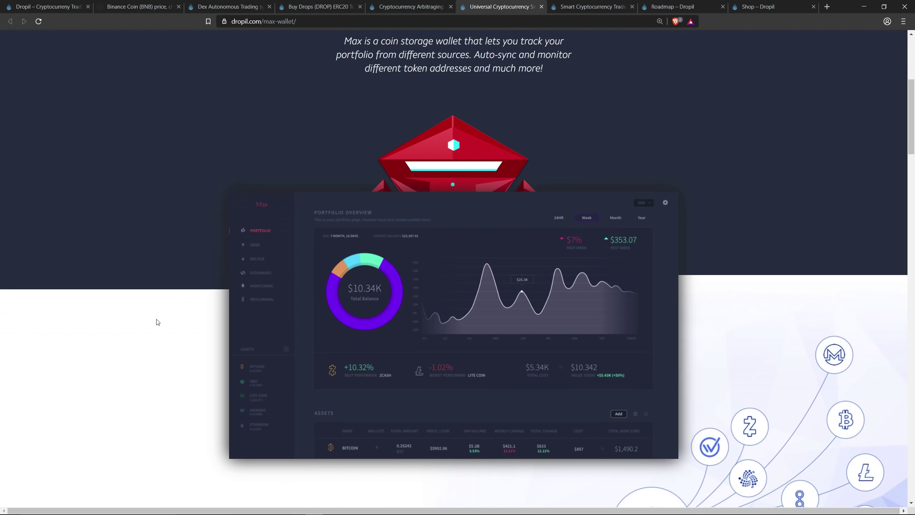
scroll(154, 318, "down", 1)
scroll(153, 318, "down", 2)
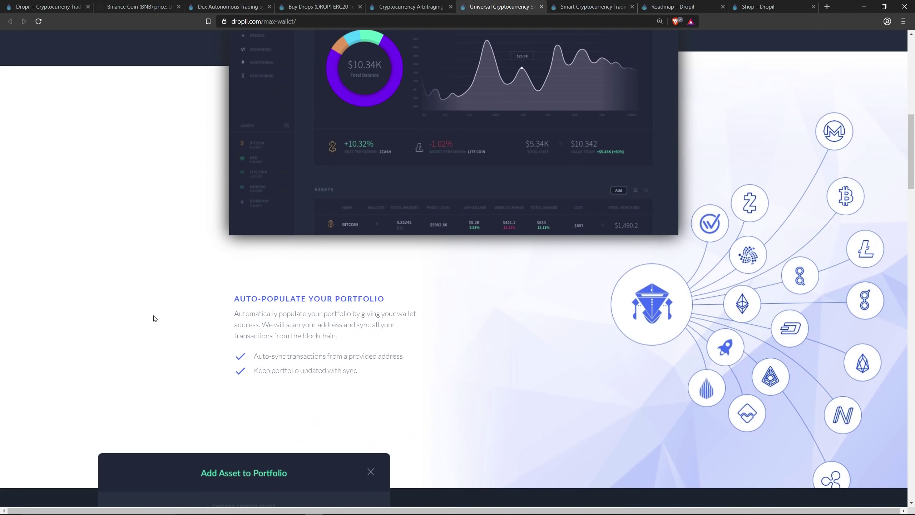
scroll(153, 318, "down", 1)
scroll(153, 318, "up", 3)
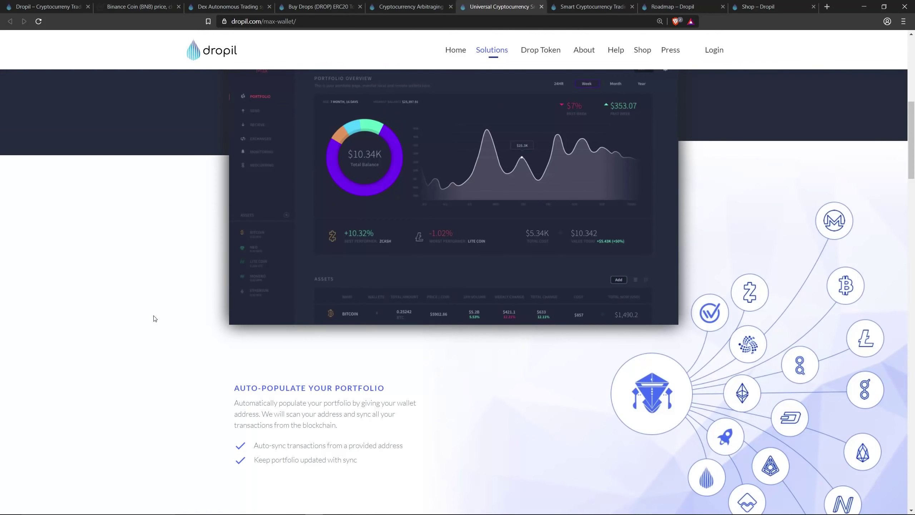
scroll(154, 318, "up", 2)
scroll(153, 318, "up", 2)
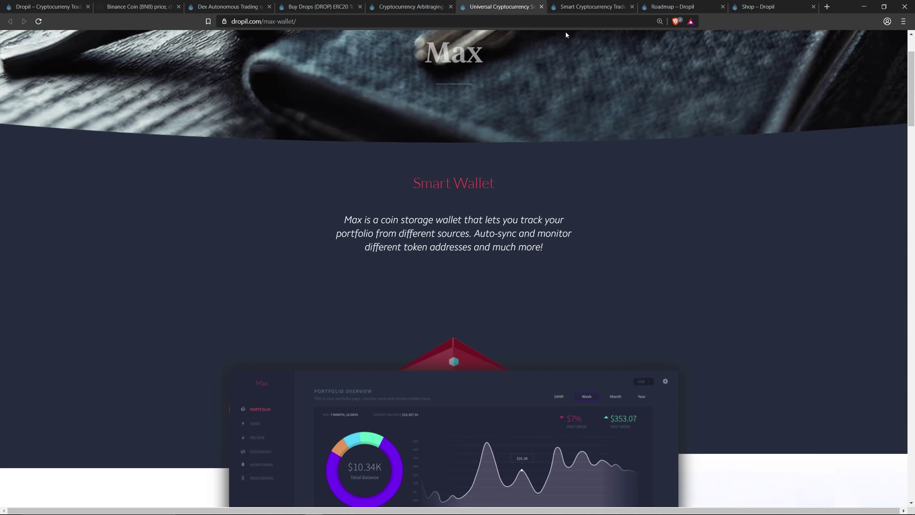
- Switch back to the tab with Dropil's Jade personalized trading page
left_click(578, 11)
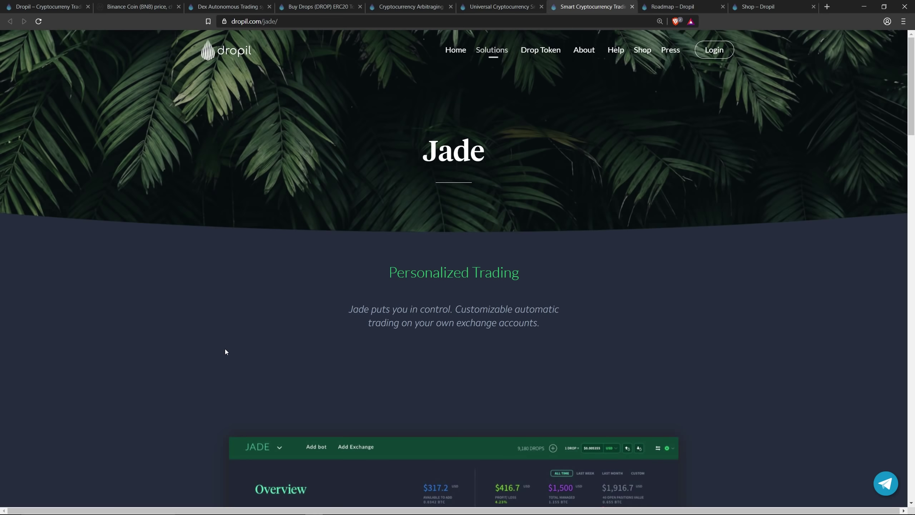
scroll(207, 355, "down", 3)
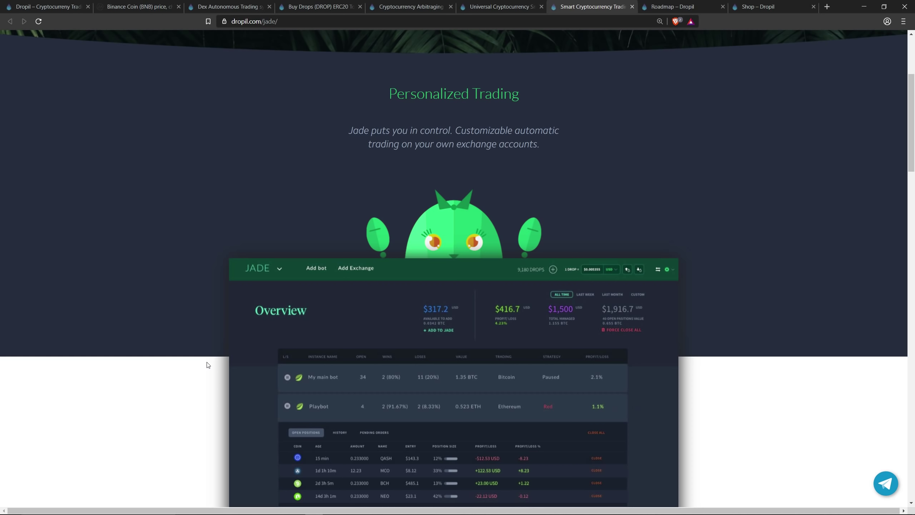
scroll(207, 365, "up", 3)
scroll(237, 347, "down", 1)
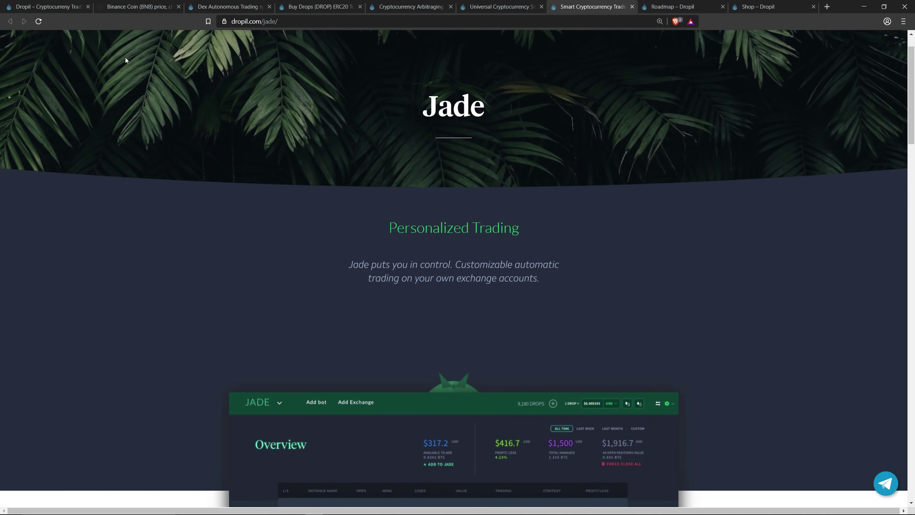
- Find Dropil (DROP) on CoinMarketCap and view its markets table and price chart
left_click(127, 6)
left_click(266, 112)
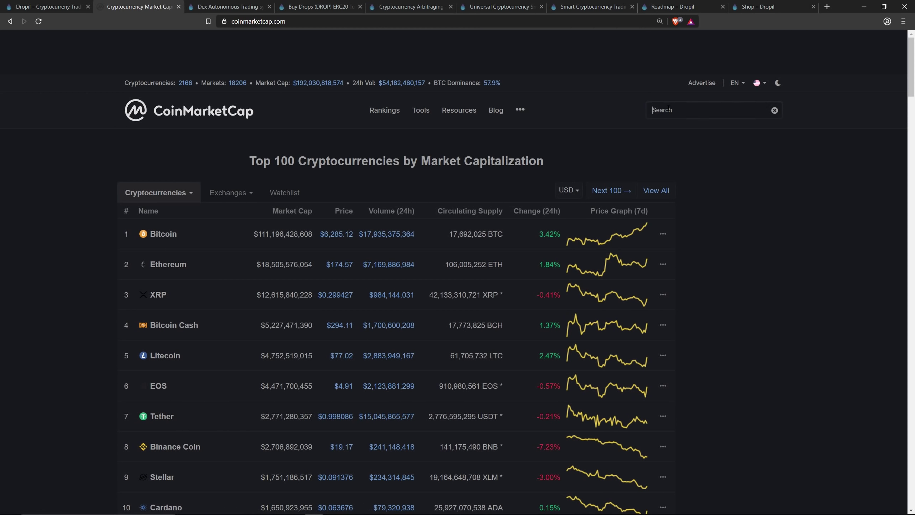
left_click(669, 107)
type("dro")
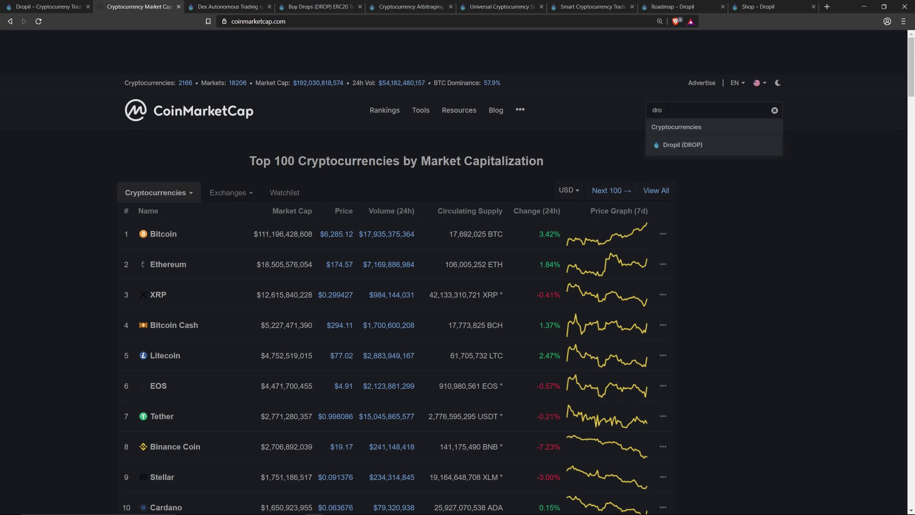
key("Return")
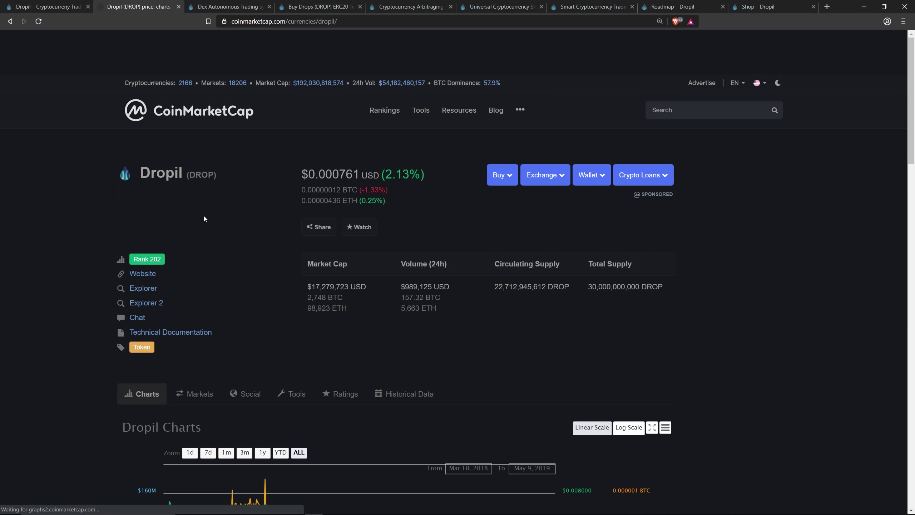
scroll(152, 218, "down", 3)
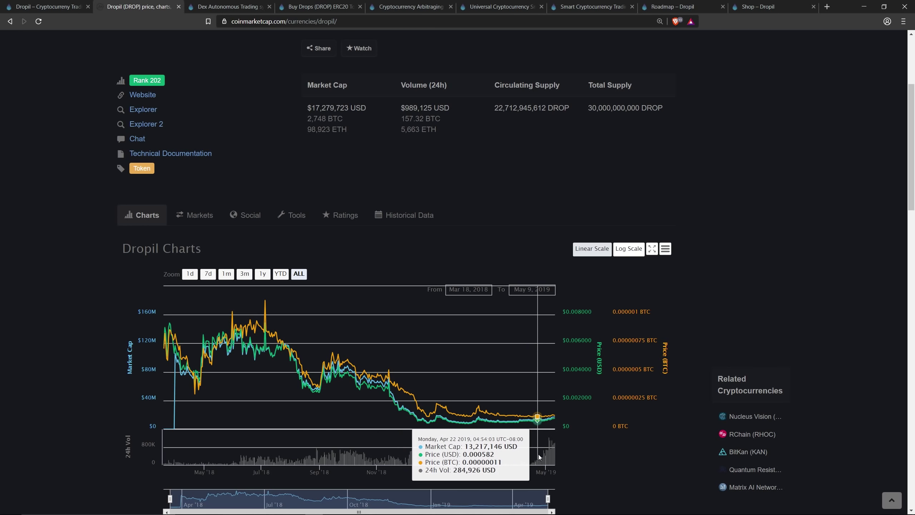
scroll(507, 393, "up", 3)
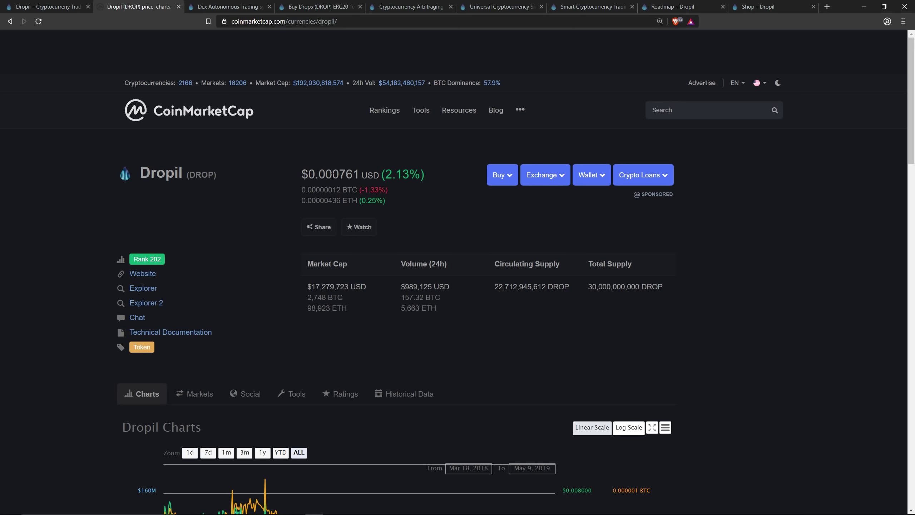
scroll(72, 262, "down", 1)
scroll(186, 227, "up", 1)
scroll(103, 257, "down", 1)
scroll(103, 257, "down", 2)
scroll(103, 257, "down", 2)
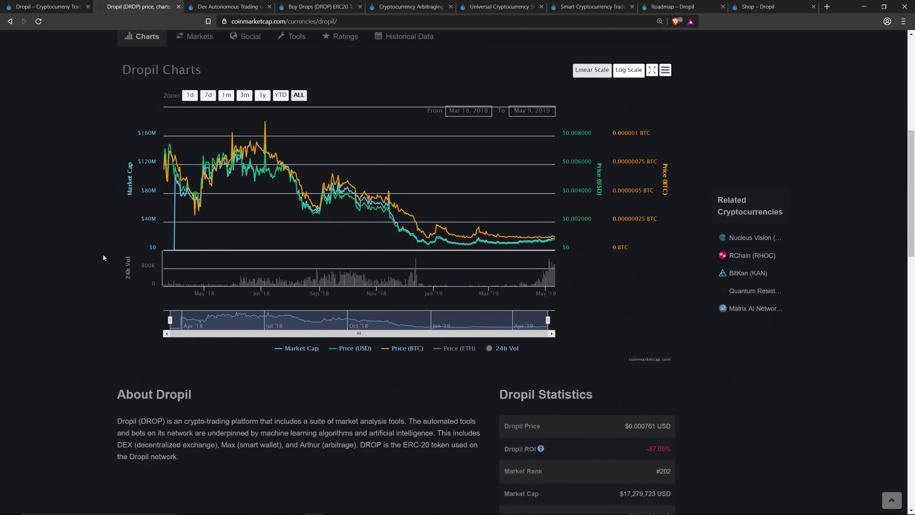
scroll(103, 254, "down", 3)
scroll(103, 254, "down", 2)
scroll(104, 255, "down", 2)
scroll(122, 252, "down", 1)
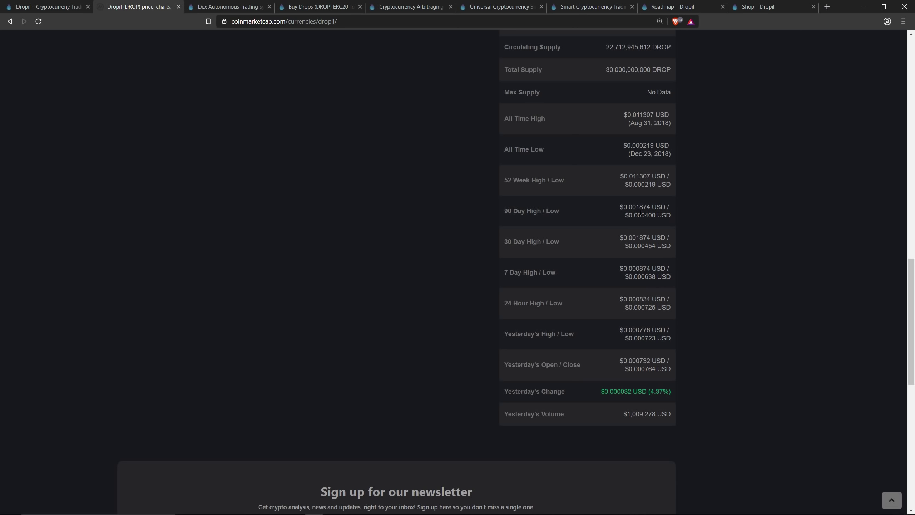
scroll(482, 250, "up", 1)
scroll(482, 250, "up", 2)
scroll(482, 250, "up", 5)
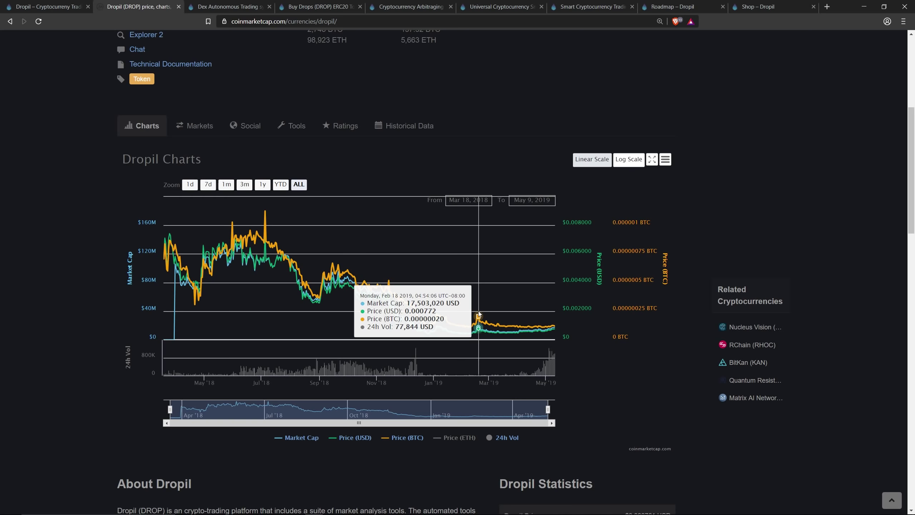
scroll(245, 240, "up", 2)
left_click(203, 261)
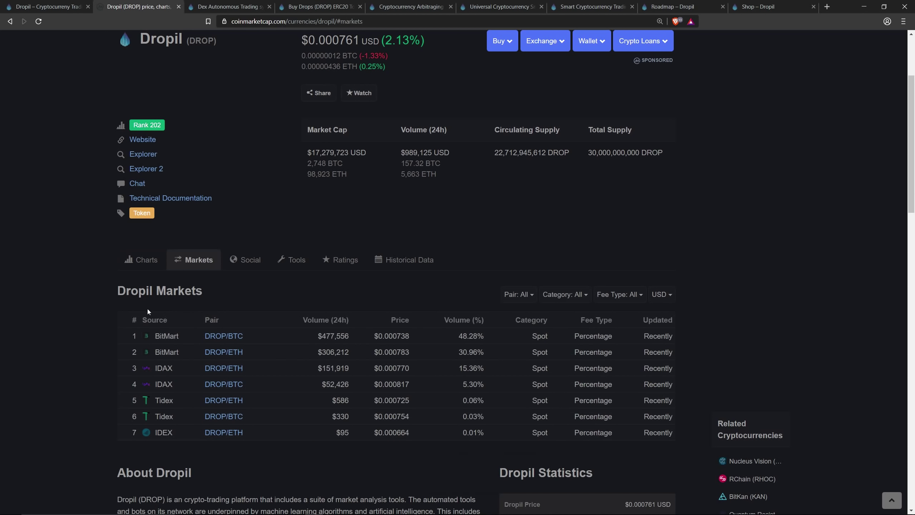
left_click(140, 260)
scroll(240, 202, "up", 2)
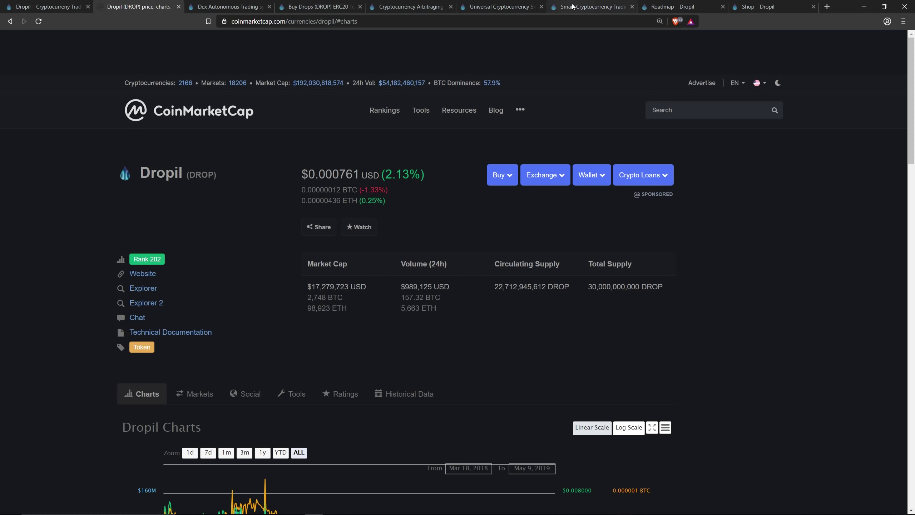
- Move between the Top 100 table, Buy Drops and Dex tabs, ending on dropil.com
left_click(225, 113)
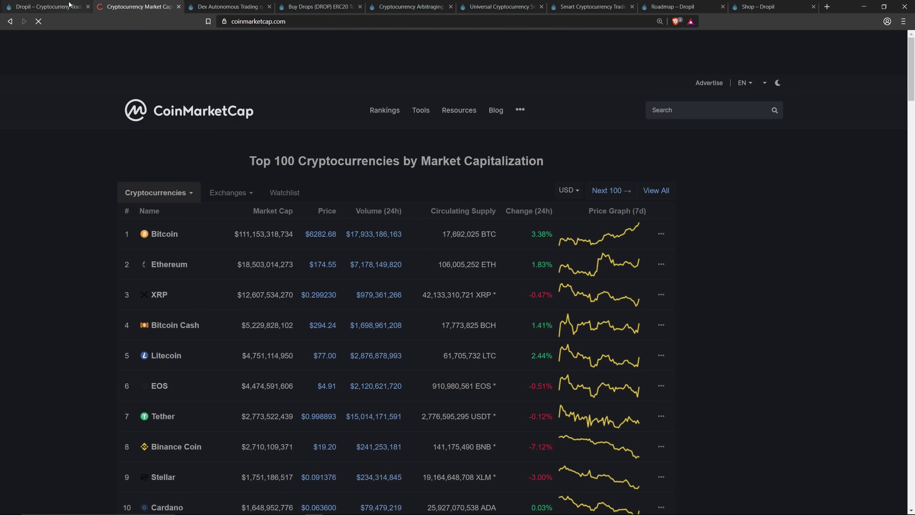
key("ctrl+shift+Tab")
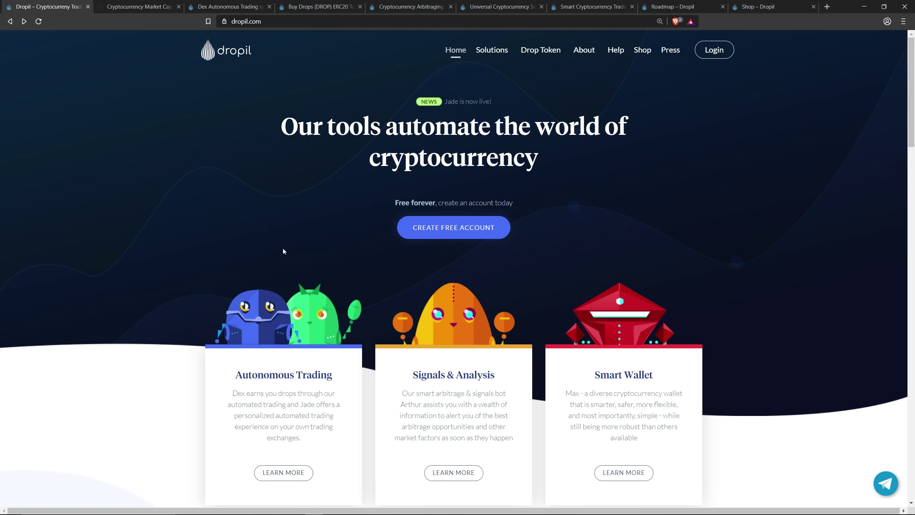
left_click(298, 6)
left_click(263, 5)
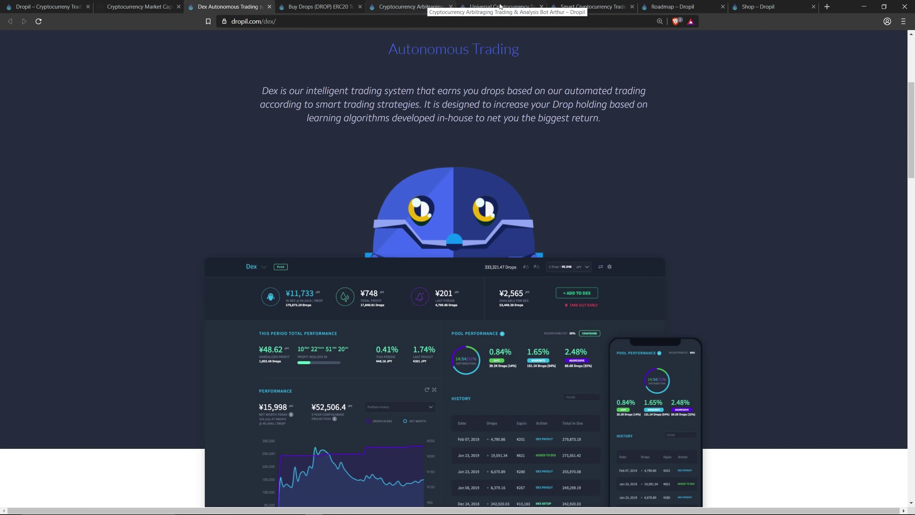
left_click(144, 6)
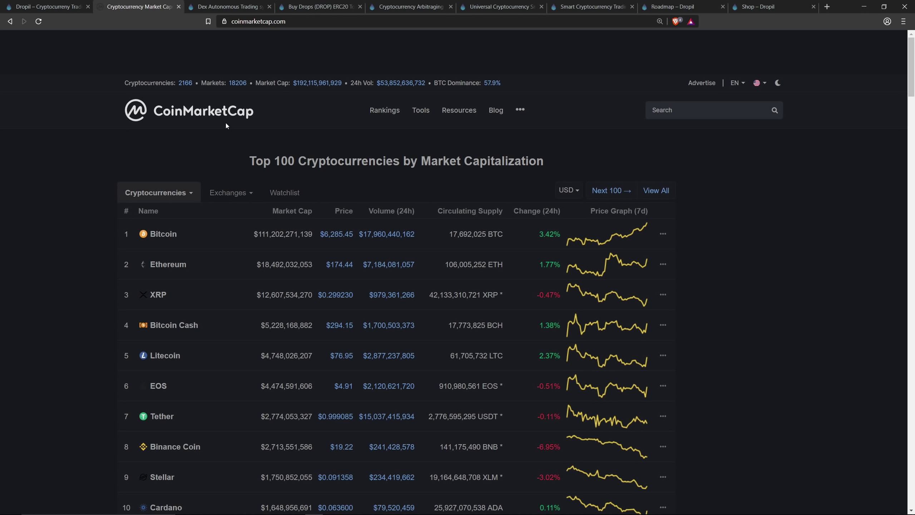
left_click(65, 10)
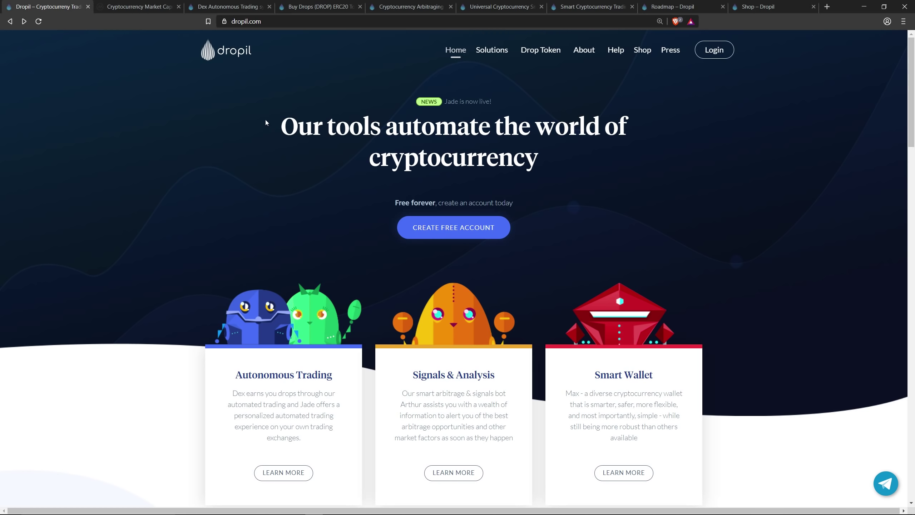
left_click(161, 7)
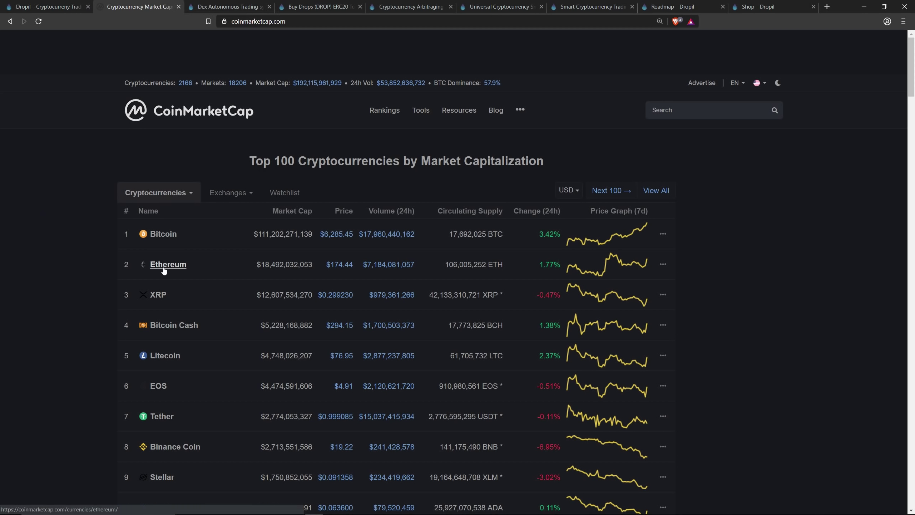
scroll(110, 319, "down", 1)
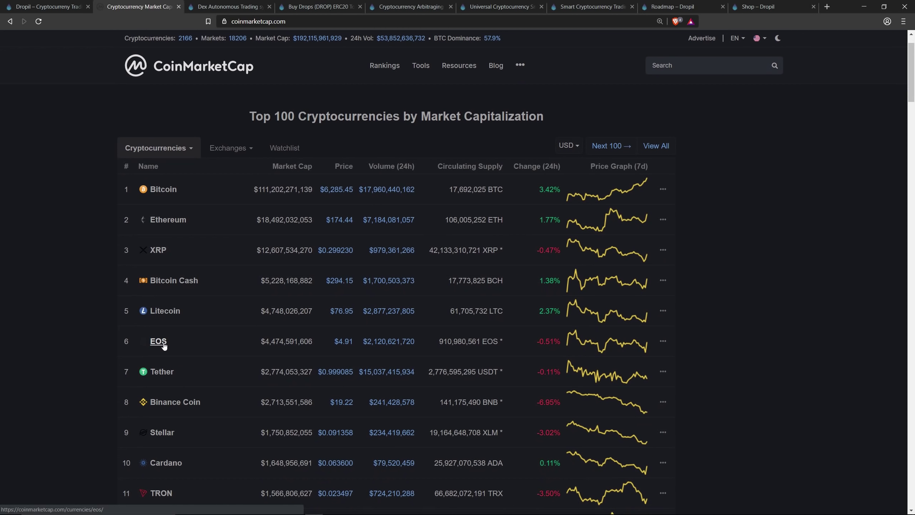
scroll(100, 344, "up", 1)
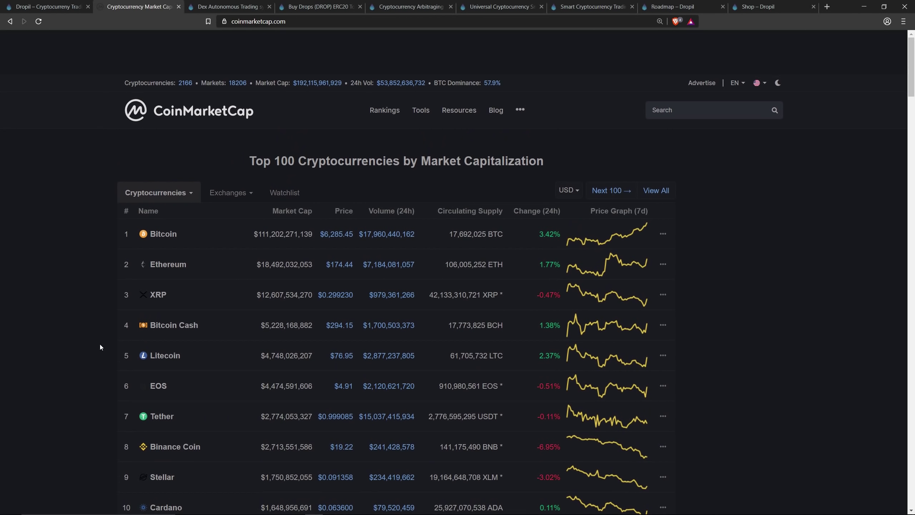
left_click(53, 8)
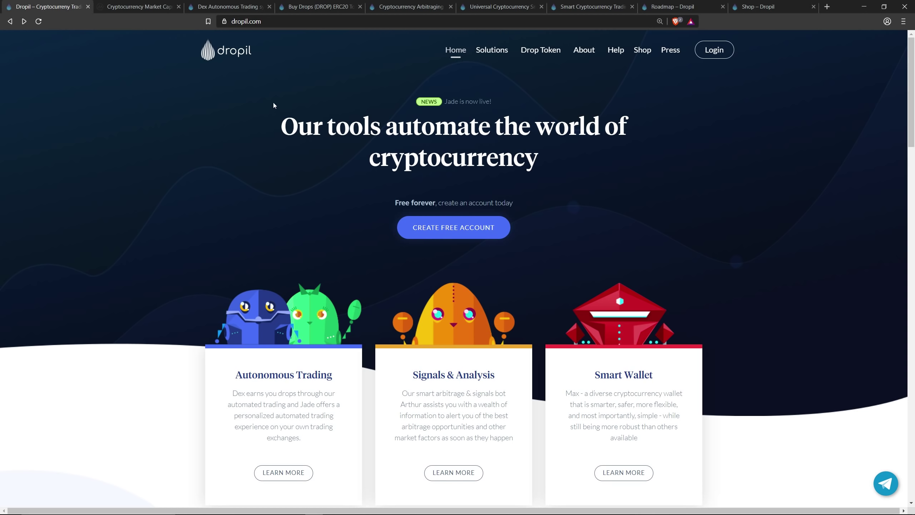
left_click(685, 7)
scroll(422, 292, "down", 5)
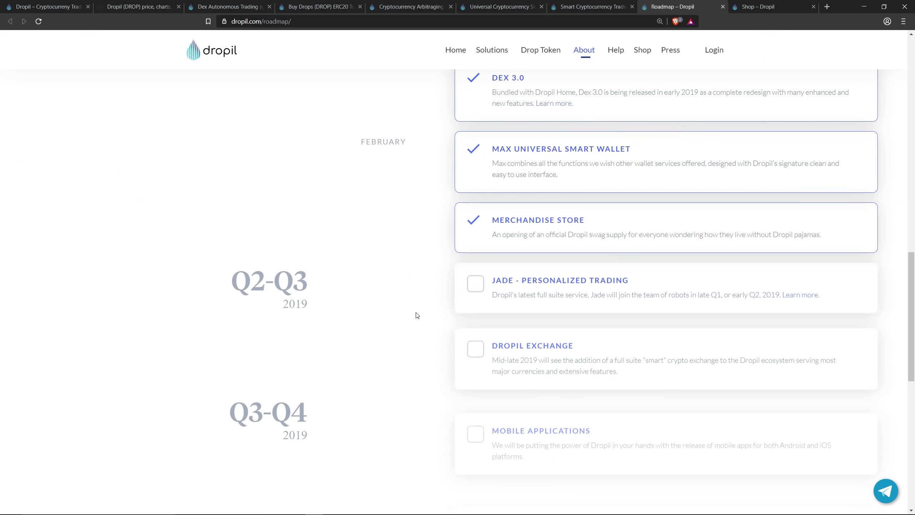
scroll(417, 315, "down", 1)
scroll(565, 394, "down", 1)
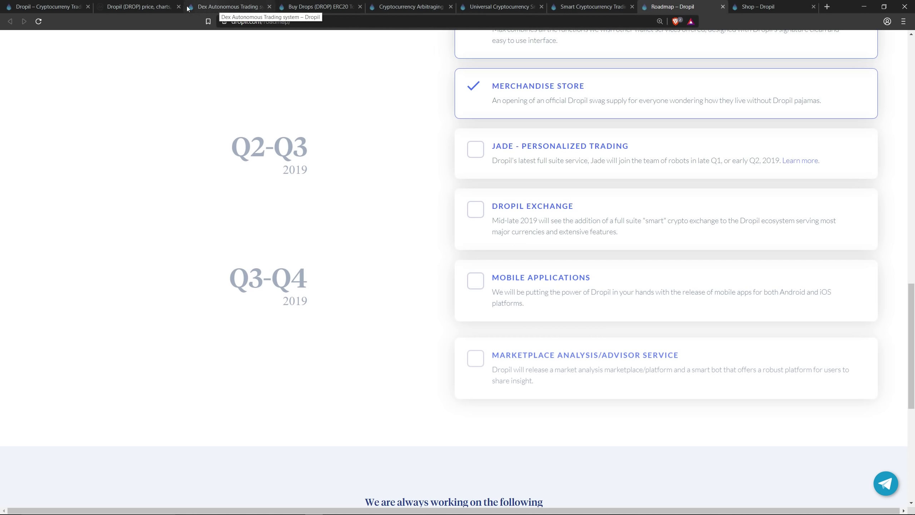
left_click(16, 7)
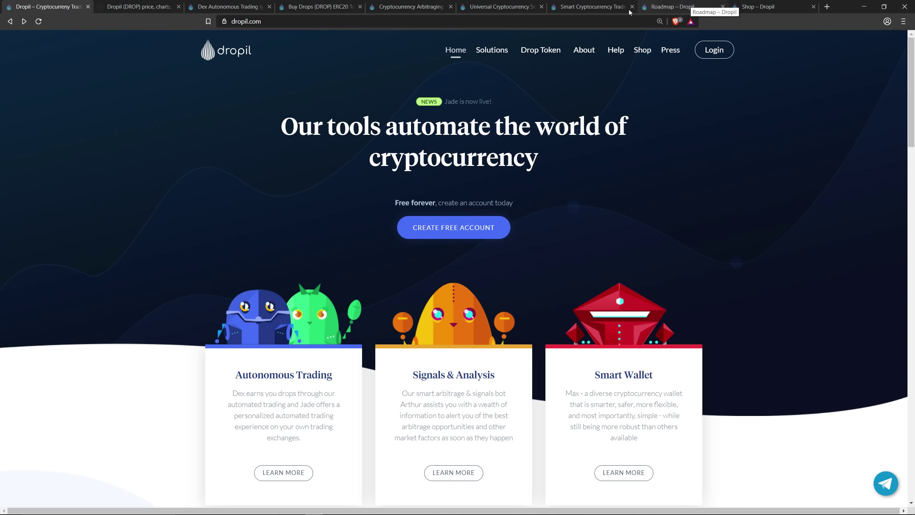
left_click(668, 8)
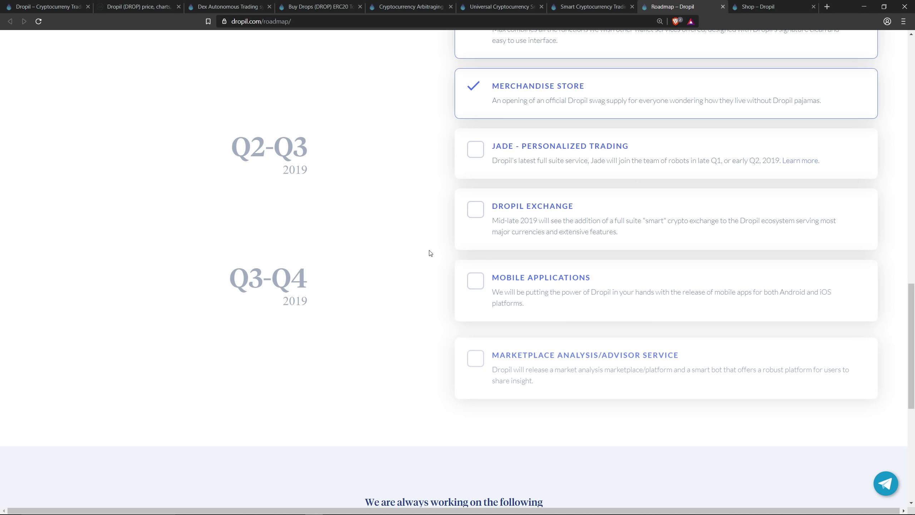
left_click(43, 5)
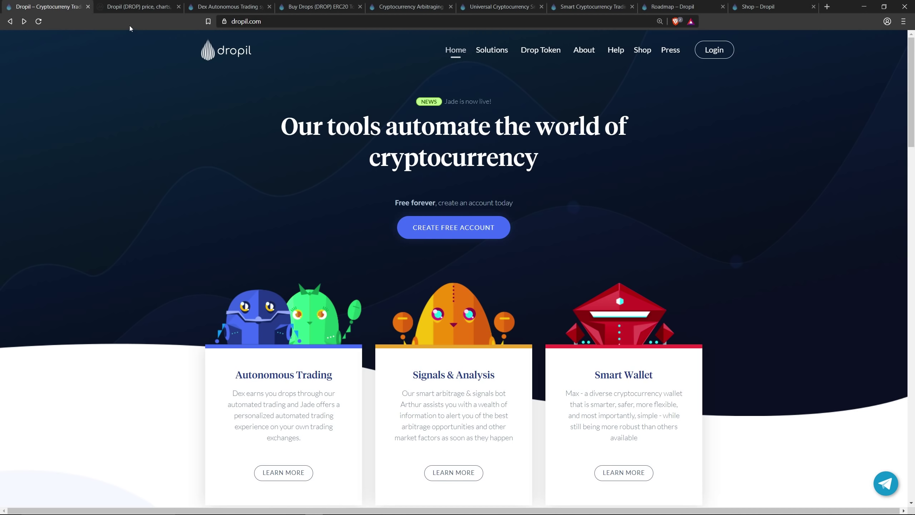
- Open the DROP price tab, jump to the Top 100 list, then return to Dropil's home tab
left_click(128, 11)
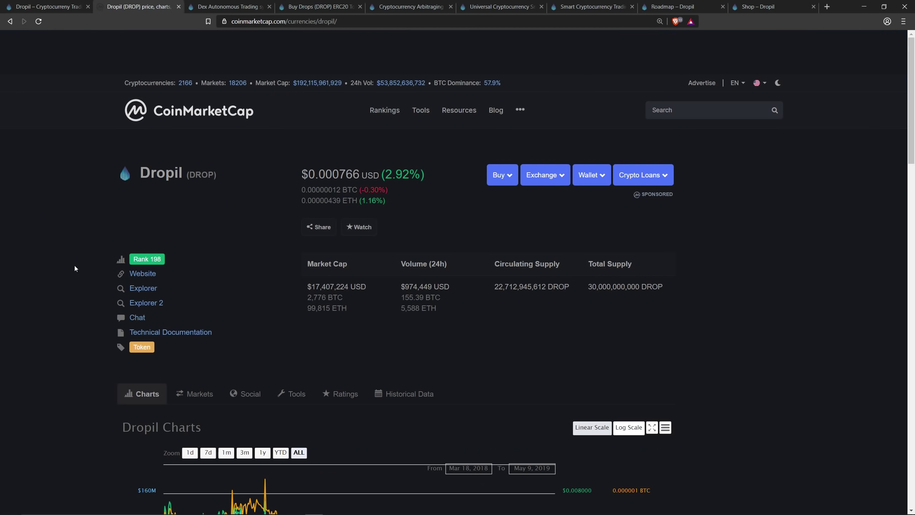
left_click(199, 111)
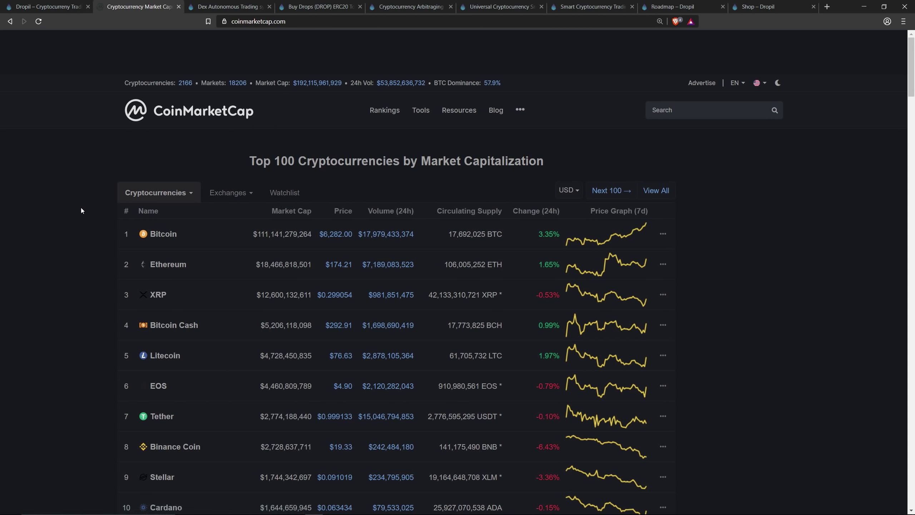
scroll(87, 351, "down", 2)
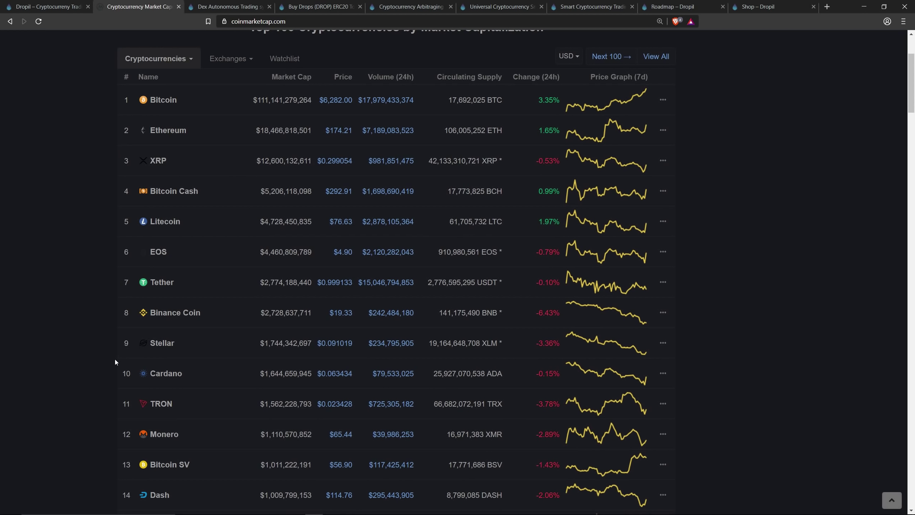
scroll(115, 359, "up", 2)
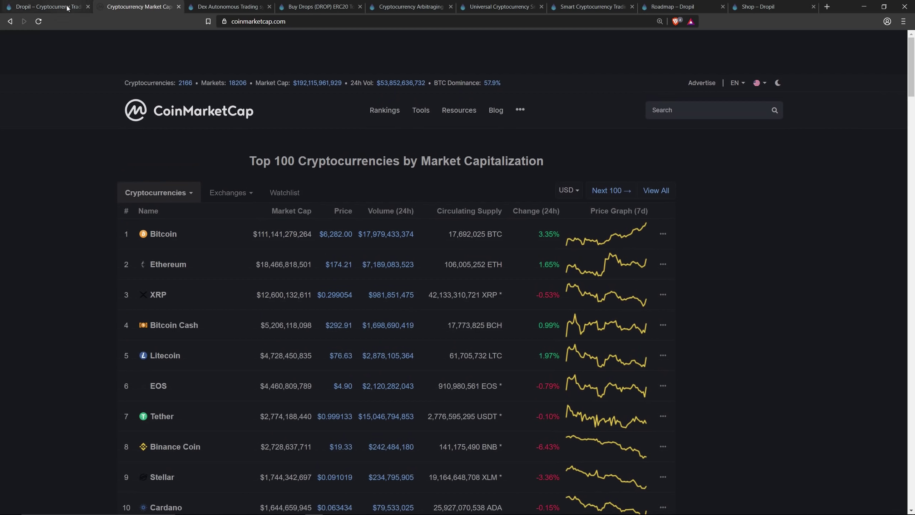
left_click(66, 8)
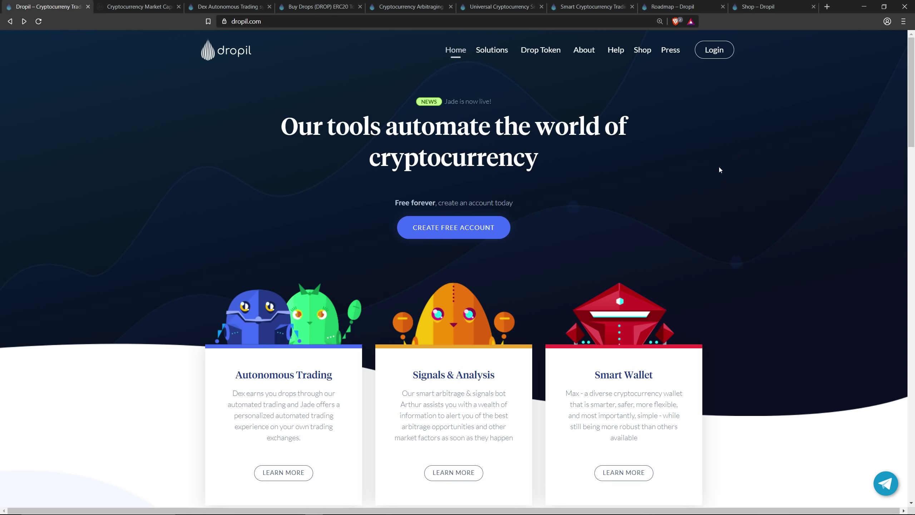
- Look at the Dropil roadmap milestones, then return to the Dropil home tab
left_click(672, 7)
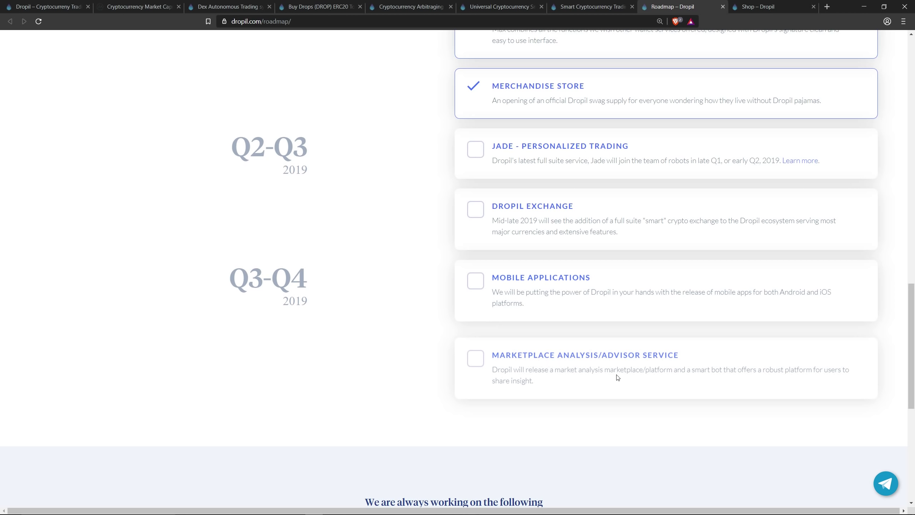
left_click(73, 8)
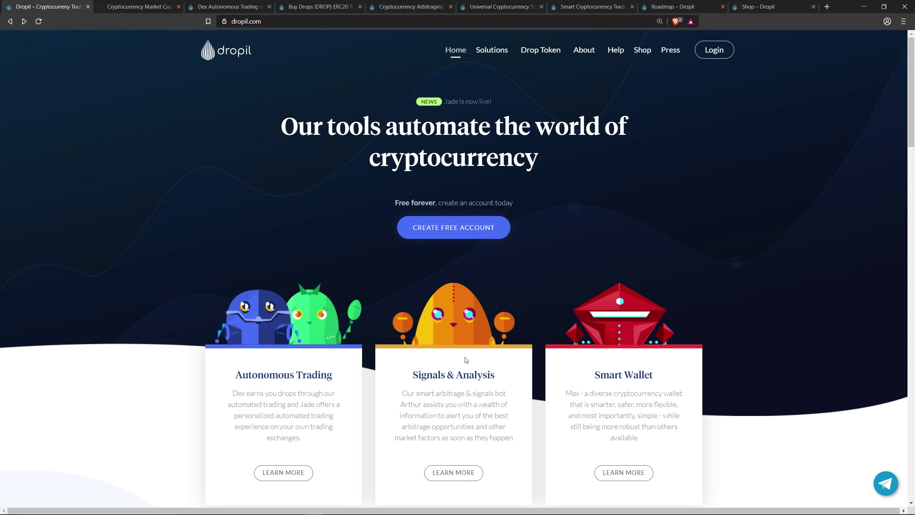
- Browse the Dropil shop's shirts, phone cases and mugs, then return to the home tab
left_click(794, 8)
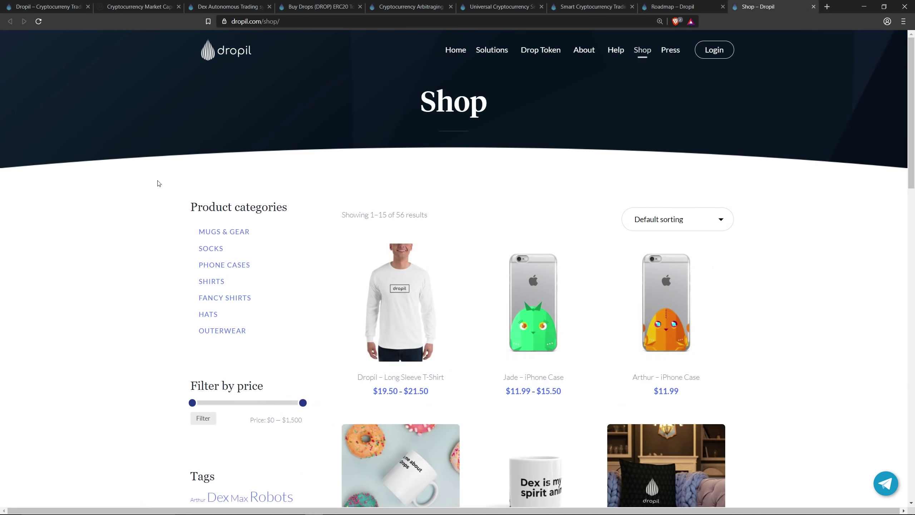
scroll(158, 183, "down", 1)
scroll(158, 184, "up", 1)
scroll(158, 183, "down", 1)
scroll(158, 183, "down", 1)
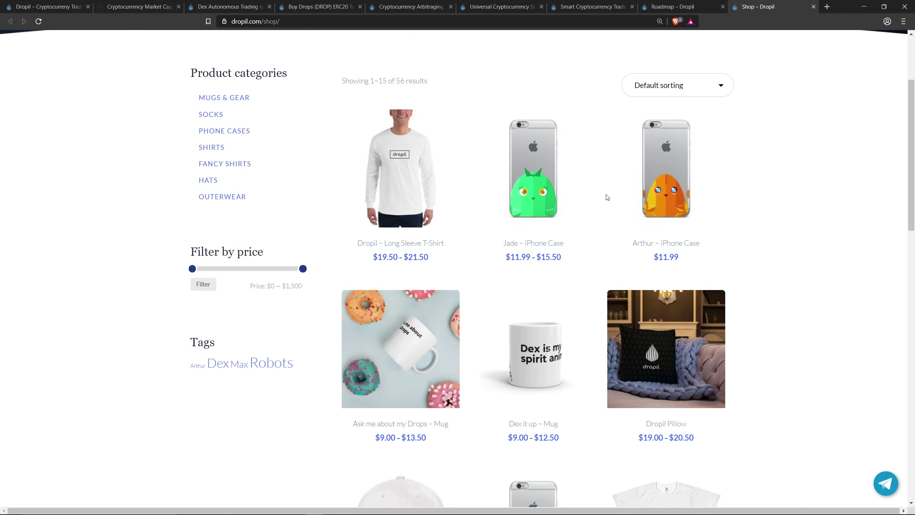
scroll(607, 198, "down", 2)
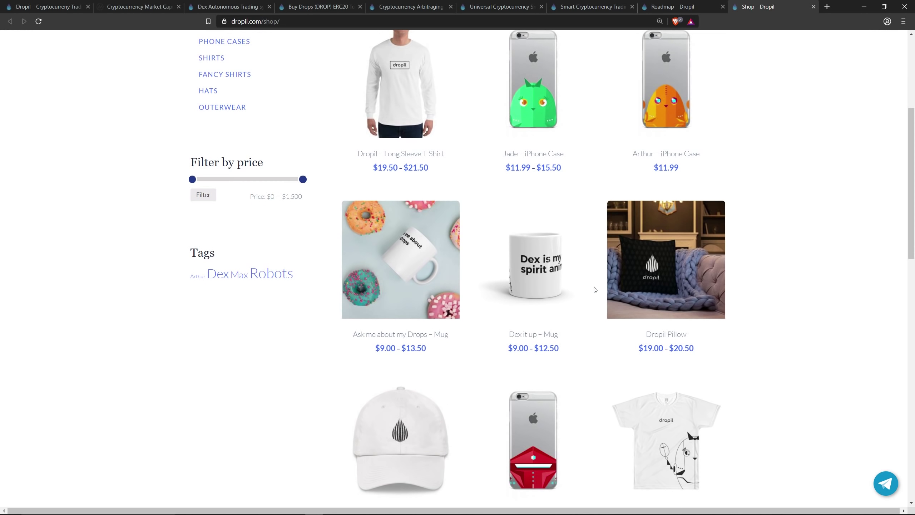
scroll(592, 319, "down", 1)
scroll(596, 307, "up", 3)
scroll(596, 307, "down", 1)
scroll(598, 306, "down", 2)
scroll(599, 307, "up", 2)
scroll(599, 307, "up", 3)
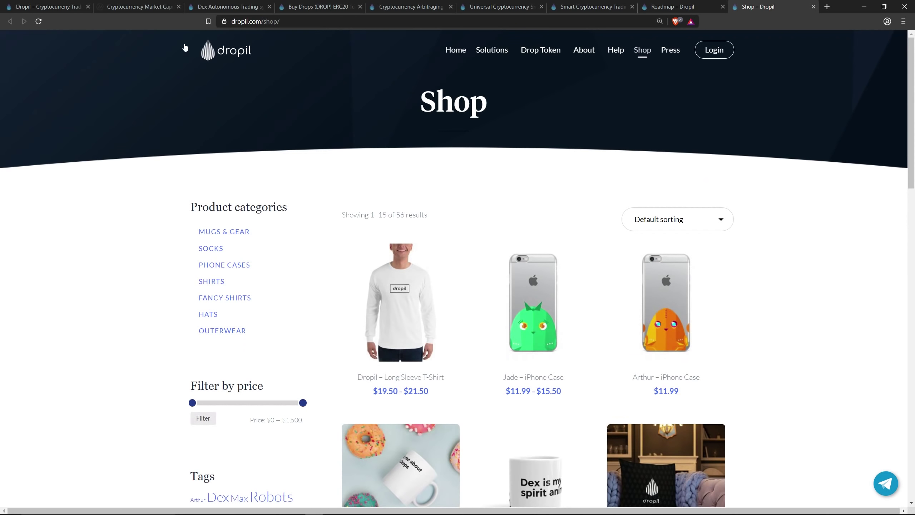
left_click(57, 9)
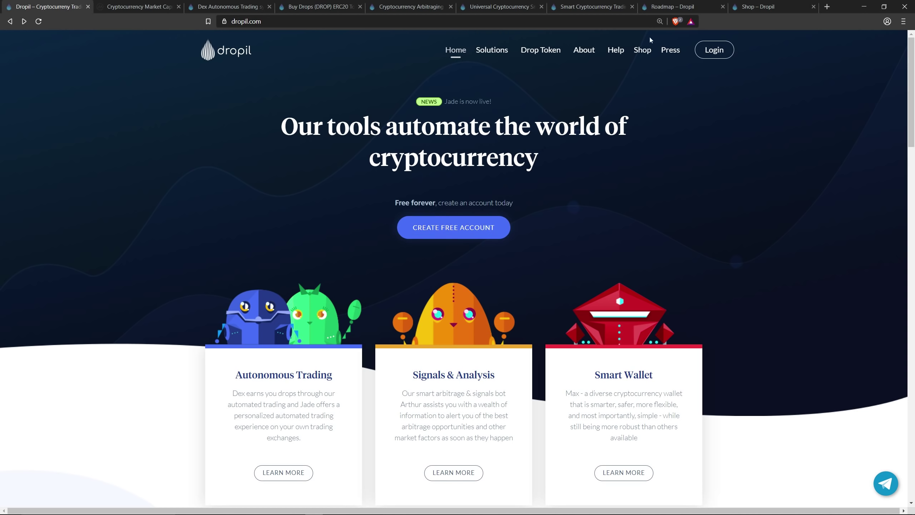
left_click(759, 7)
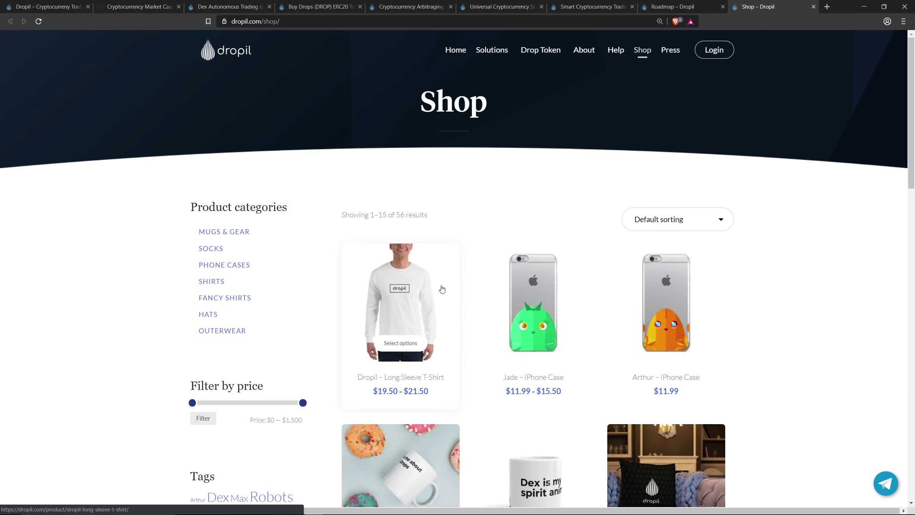
scroll(182, 254, "down", 2)
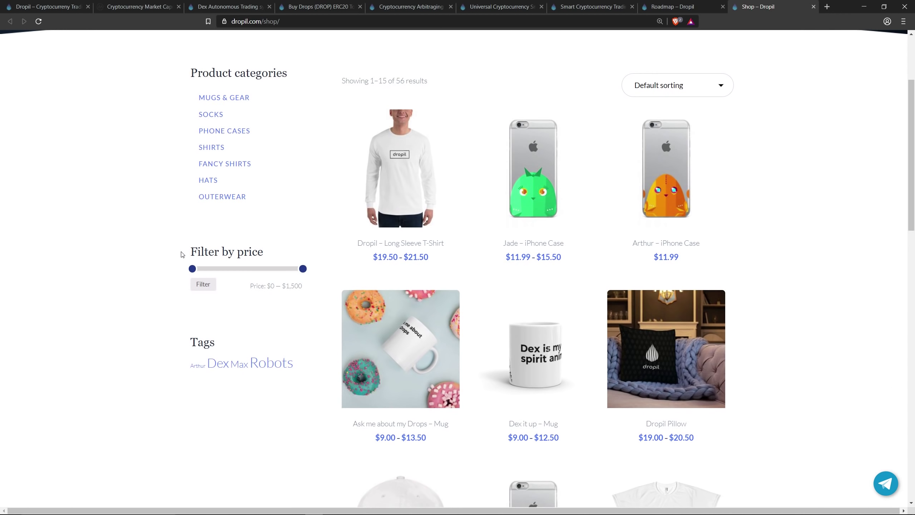
scroll(181, 254, "up", 2)
key("ctrl+Tab")
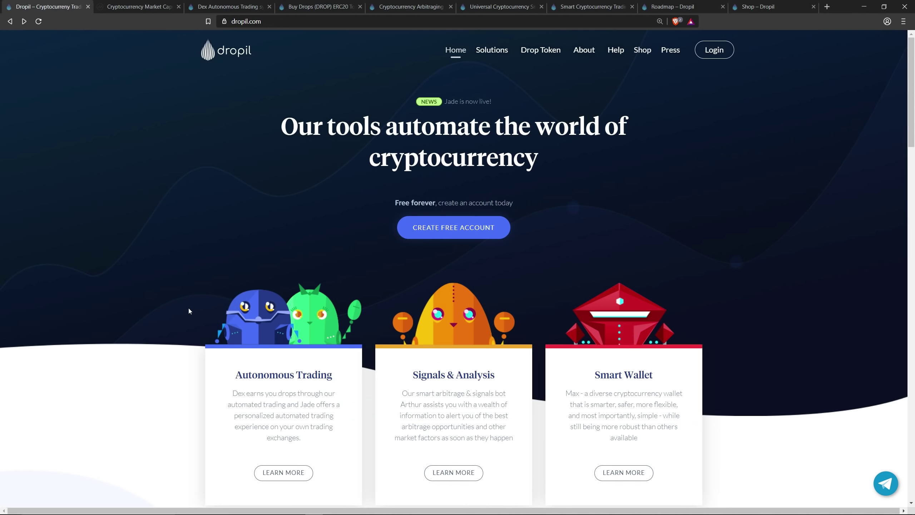